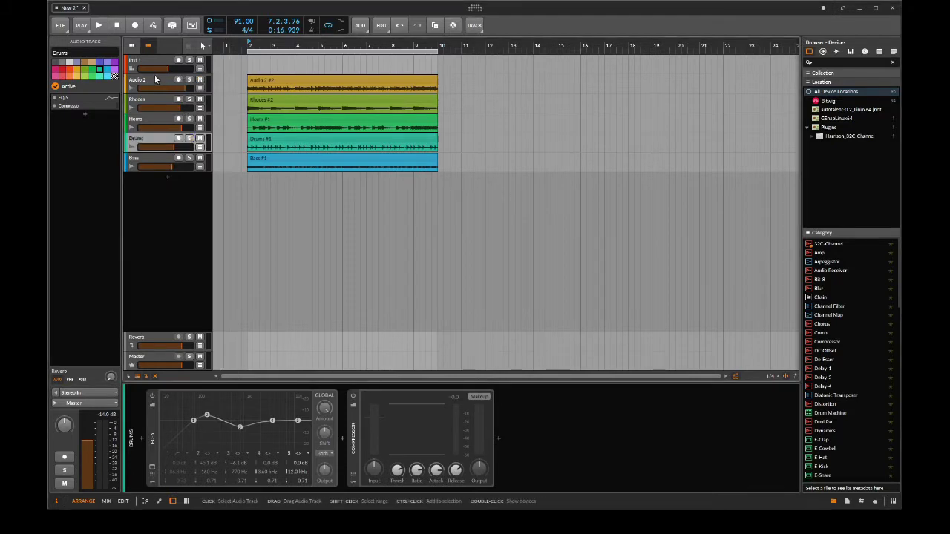
# Solo Audio 2 and bypass the master Compressor and Peak Limiter to hear the unprocessed mix
pyautogui.click(191, 83)
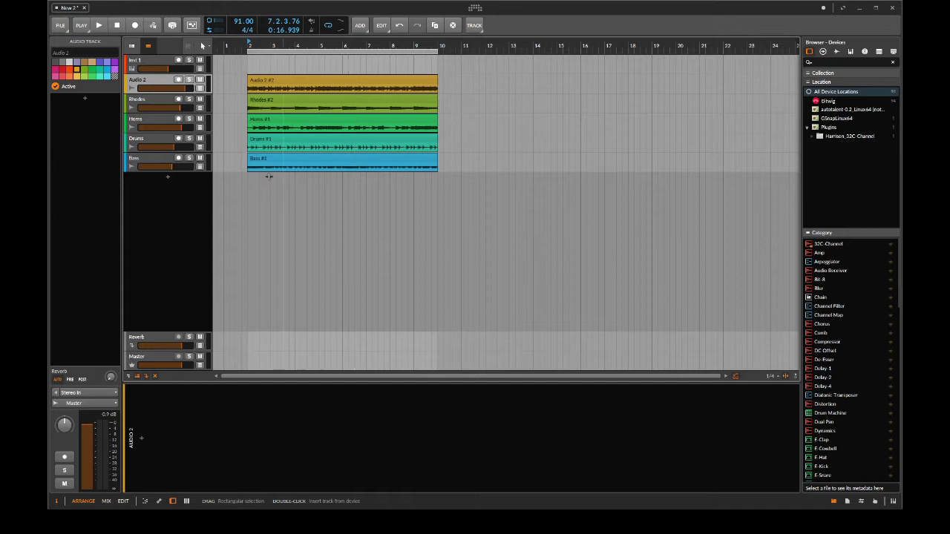
pyautogui.click(190, 81)
pyautogui.click(152, 356)
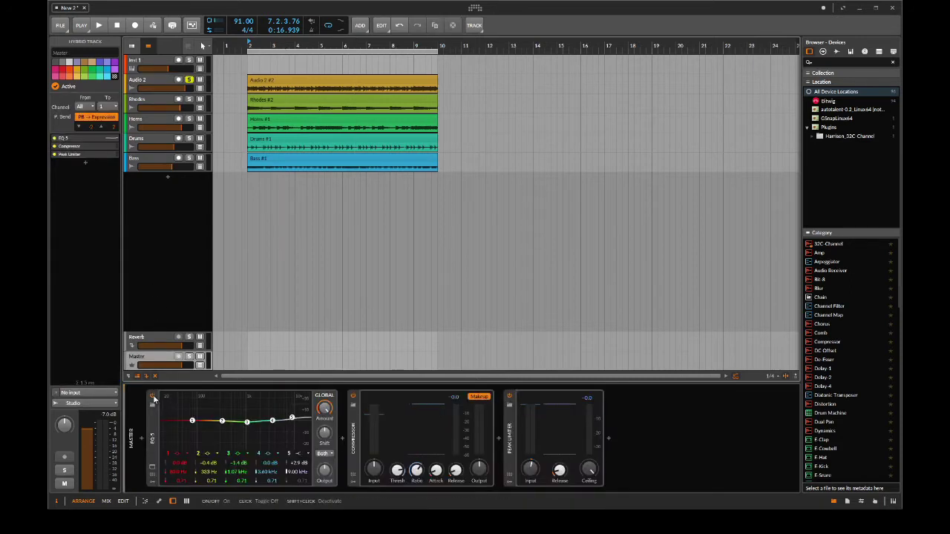
pyautogui.click(353, 396)
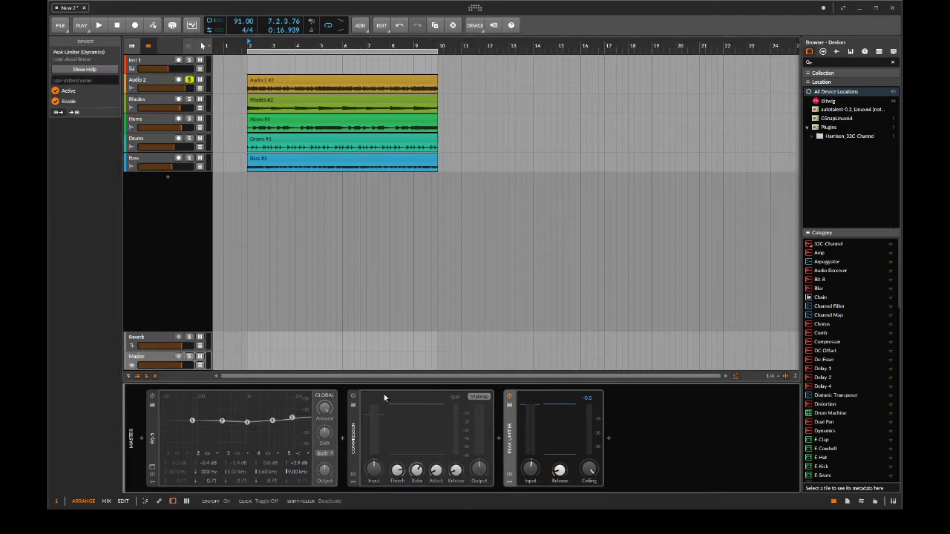
pyautogui.click(510, 397)
pyautogui.press('space')
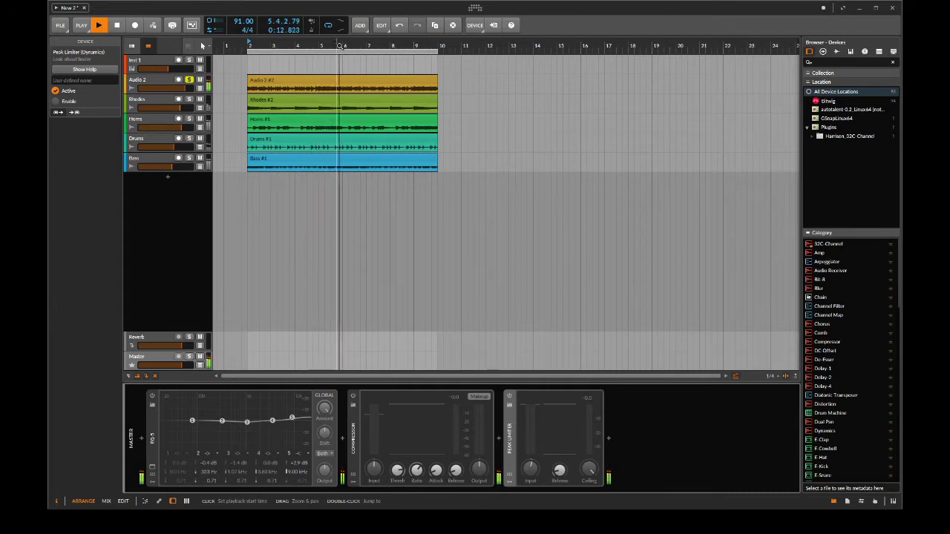
pyautogui.press('space')
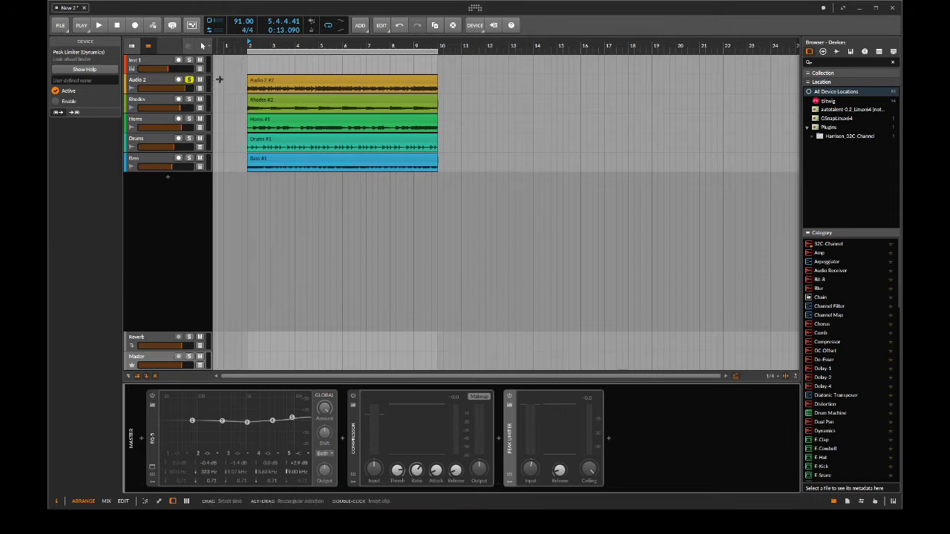
# Unsolo Audio 2 and re-enable the master EQ-5, Compressor and Peak Limiter
pyautogui.click(190, 80)
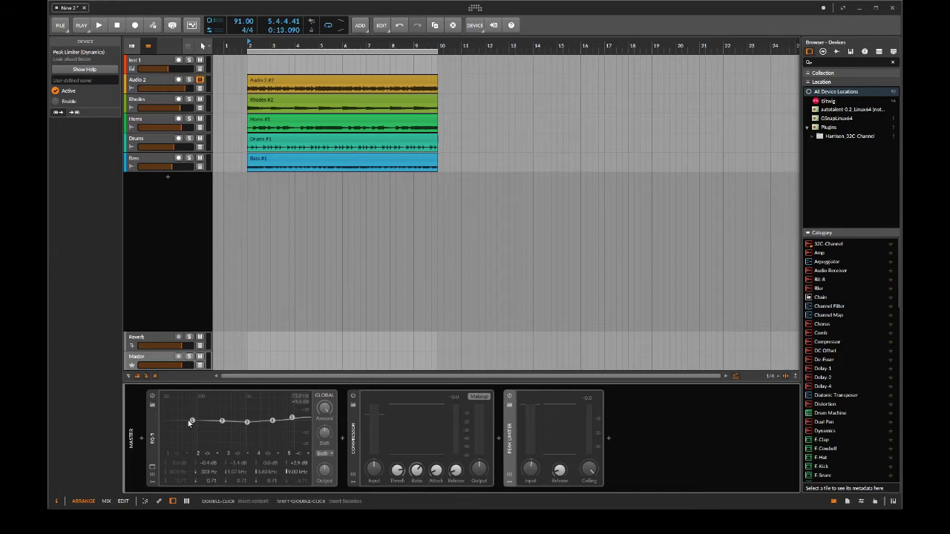
pyautogui.click(152, 396)
pyautogui.click(353, 397)
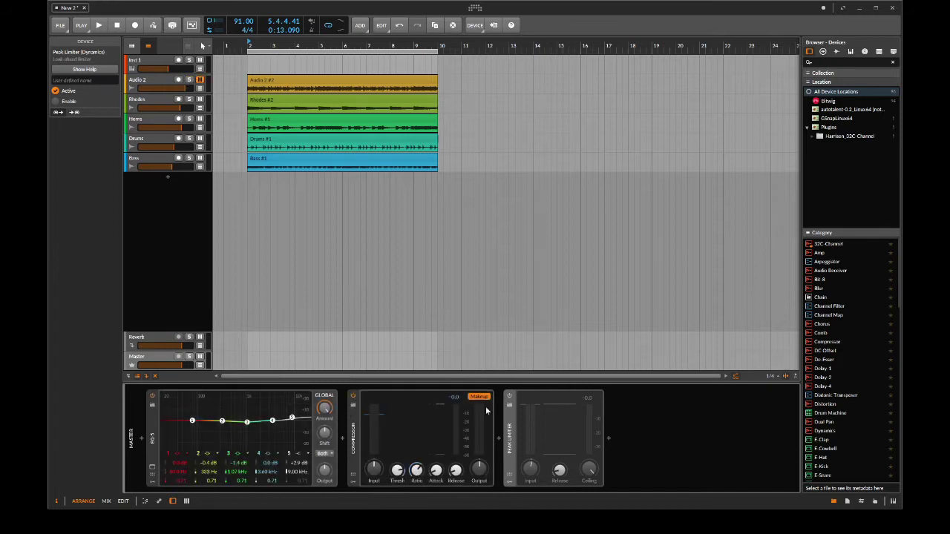
pyautogui.click(509, 397)
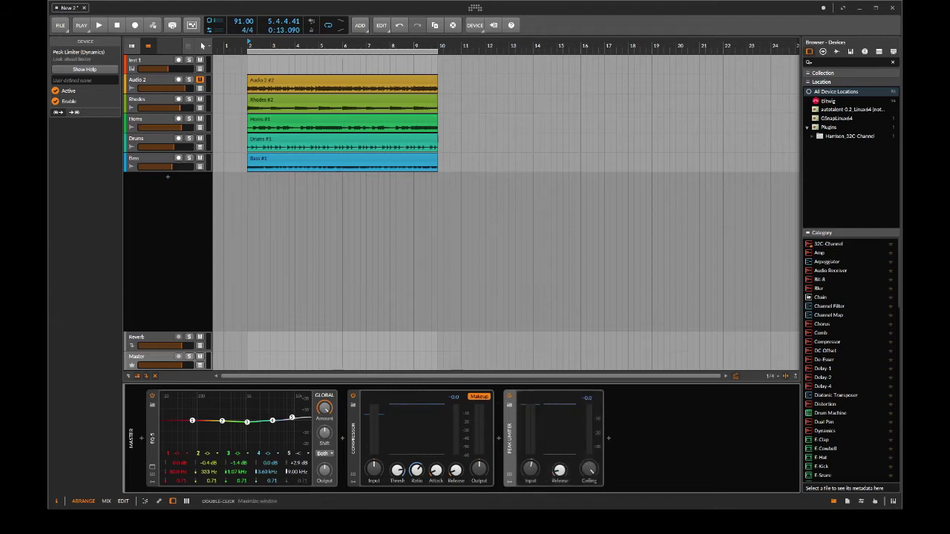
pyautogui.click(254, 42)
pyautogui.press('space')
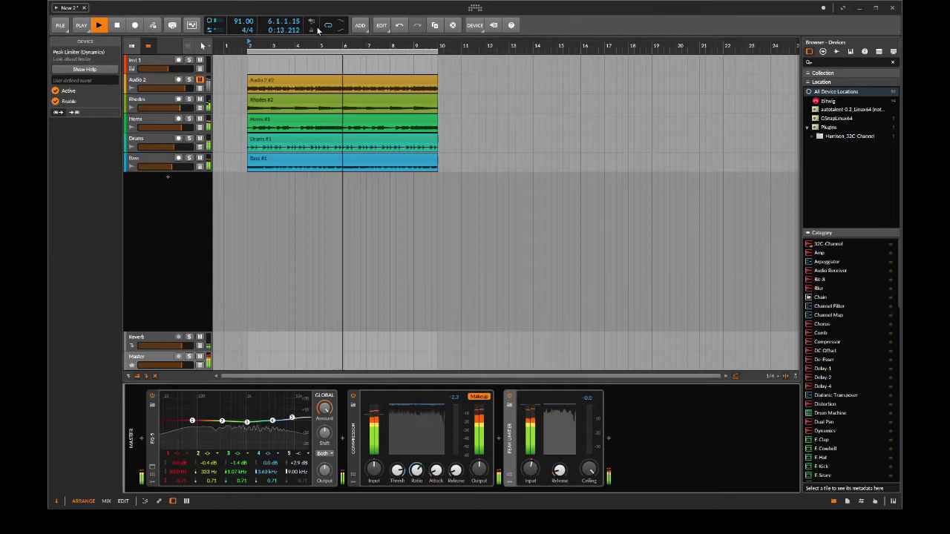
pyautogui.press('space')
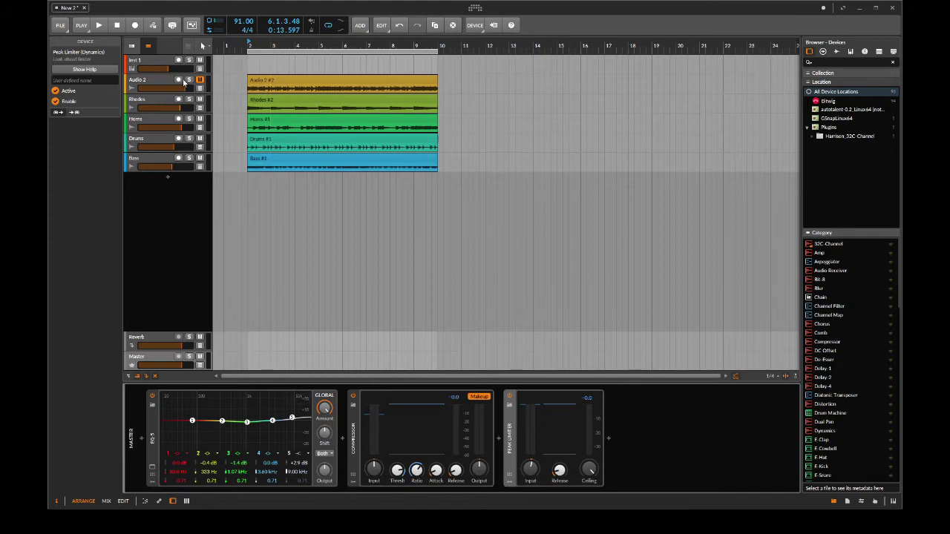
# Inspect the Rhodes, Horns, Drums and Bass chains, ending with the Rhodes Compressor selected
pyautogui.click(154, 105)
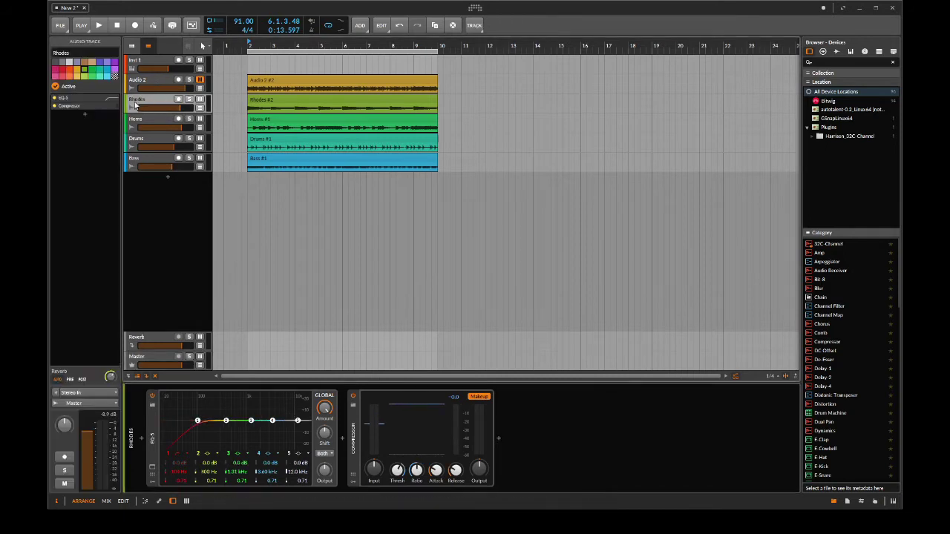
pyautogui.click(143, 125)
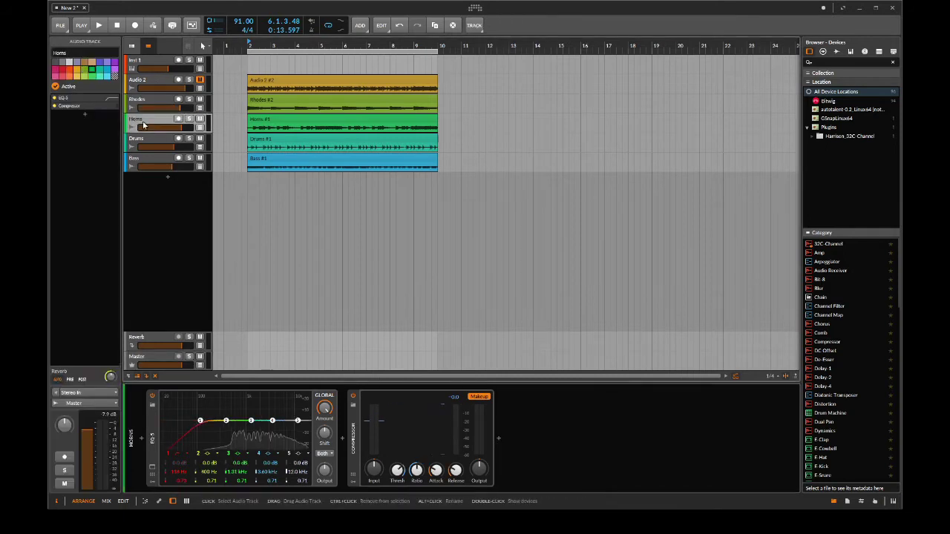
pyautogui.click(145, 160)
pyautogui.click(153, 104)
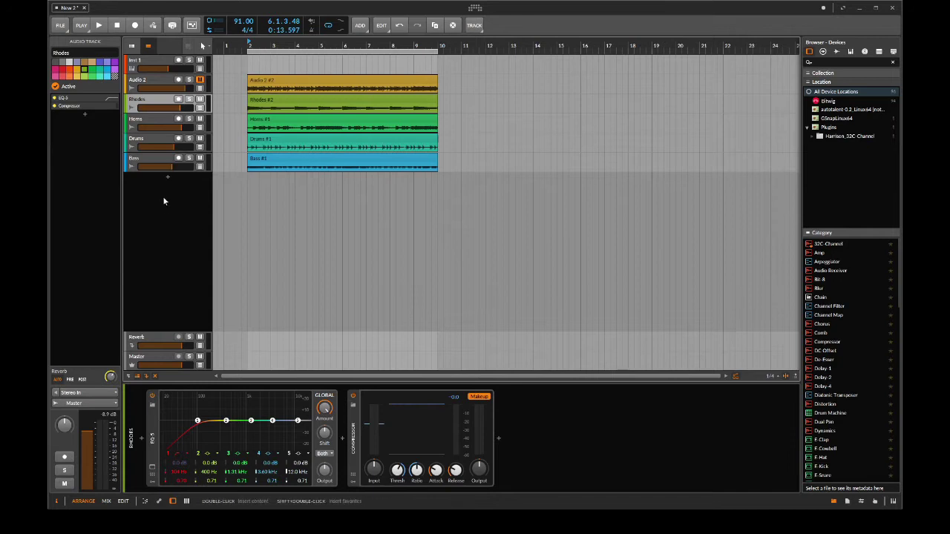
pyautogui.click(142, 124)
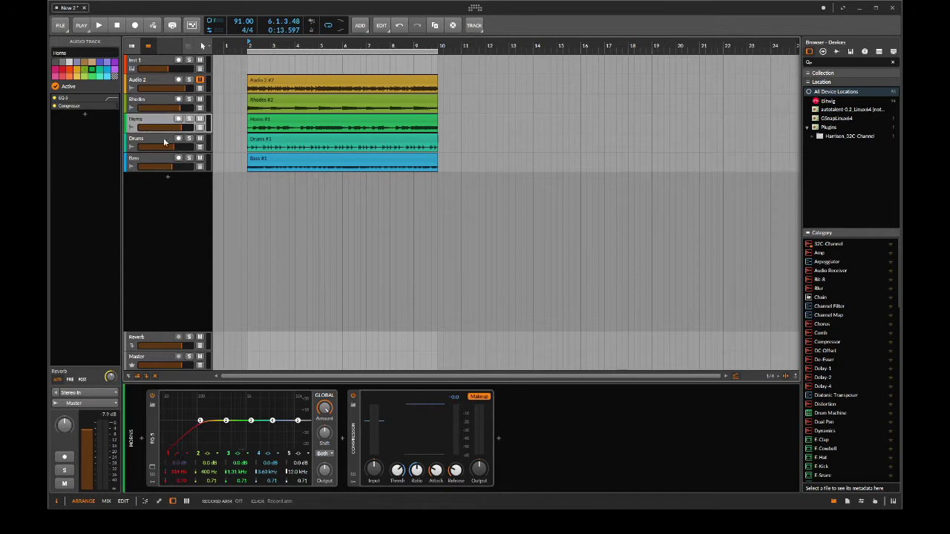
pyautogui.click(161, 143)
pyautogui.click(137, 158)
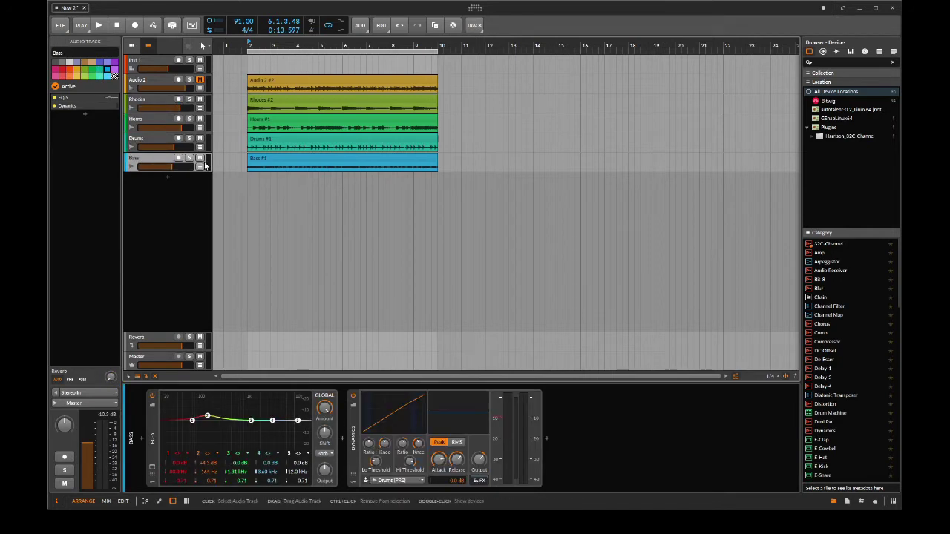
pyautogui.click(156, 104)
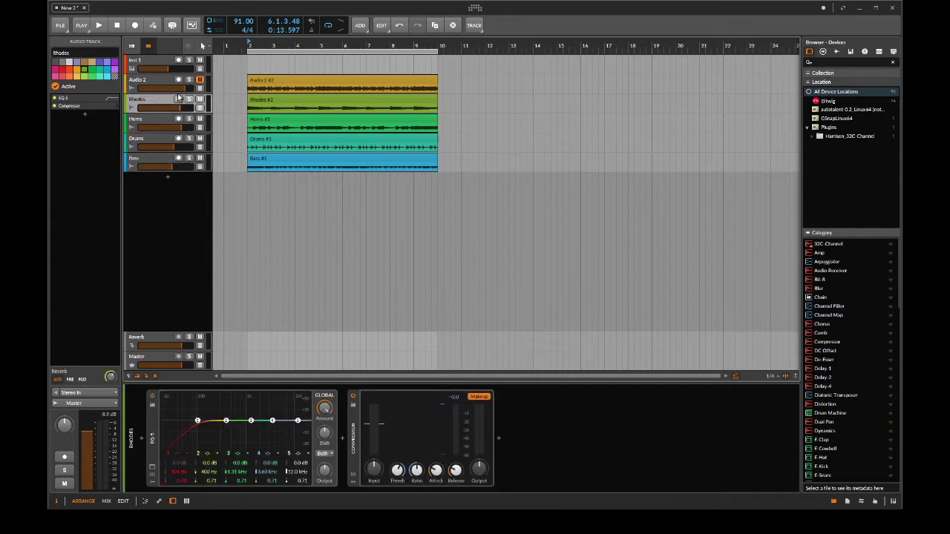
pyautogui.click(354, 430)
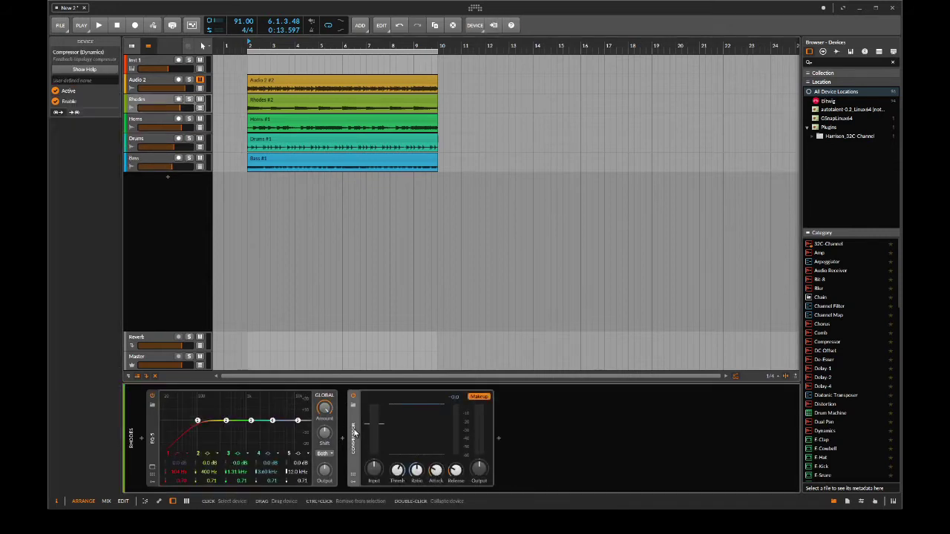
# Delete the Rhodes devices and insert a fresh EQ-5 into the empty chain
pyautogui.press('Delete')
pyautogui.press('Delete')
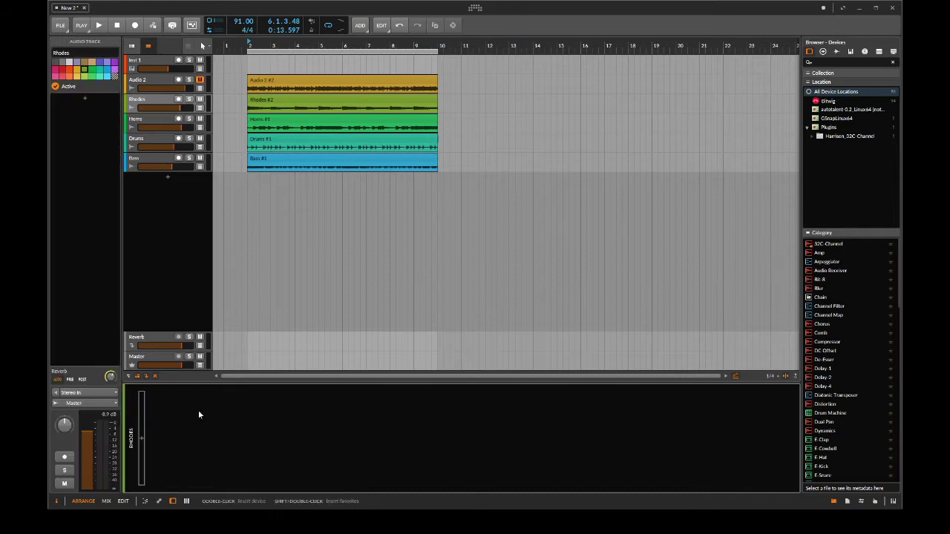
pyautogui.click(140, 438)
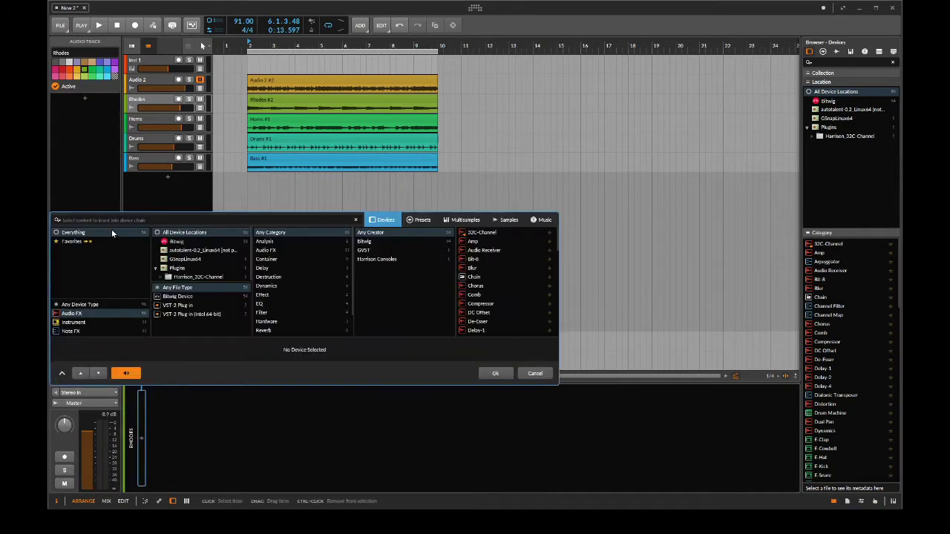
pyautogui.write('eq')
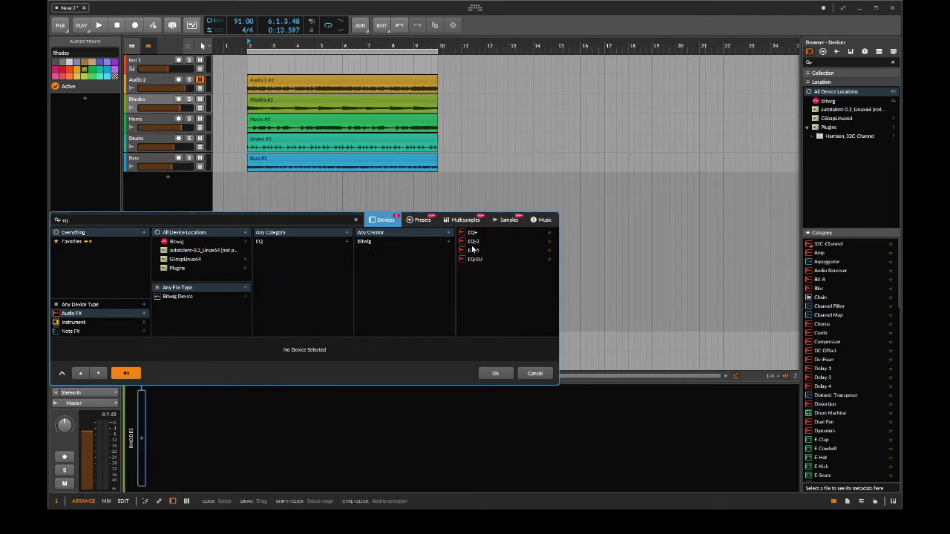
pyautogui.click(473, 251)
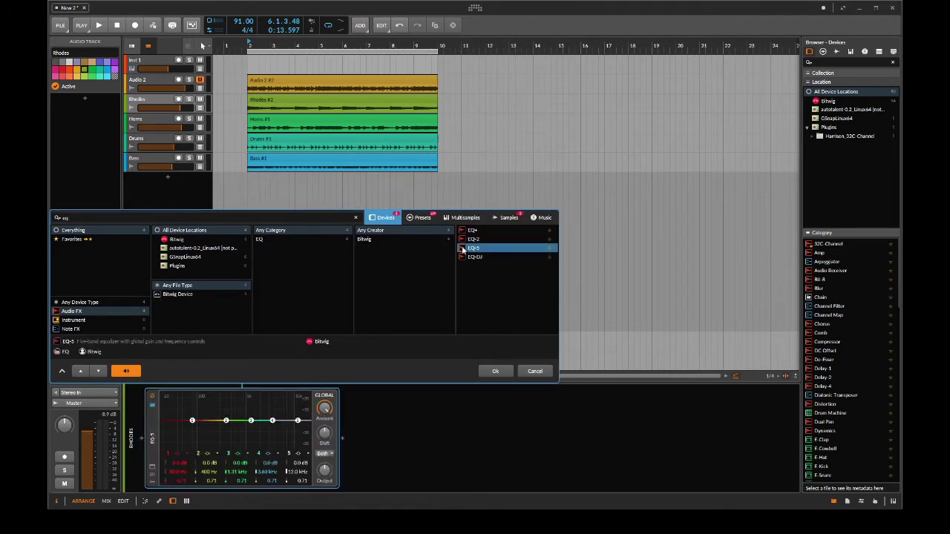
pyautogui.click(495, 372)
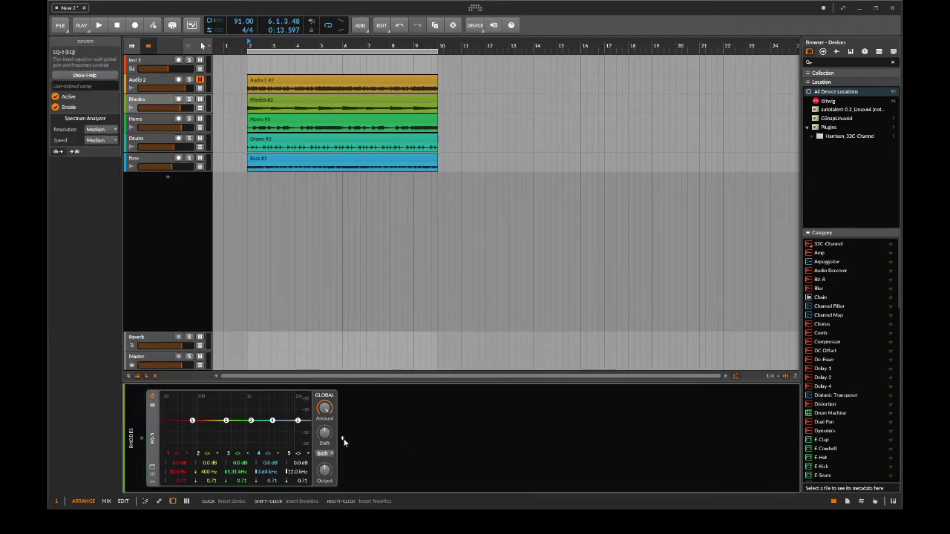
# Add a default Compressor after the Rhodes EQ-5
pyautogui.click(343, 439)
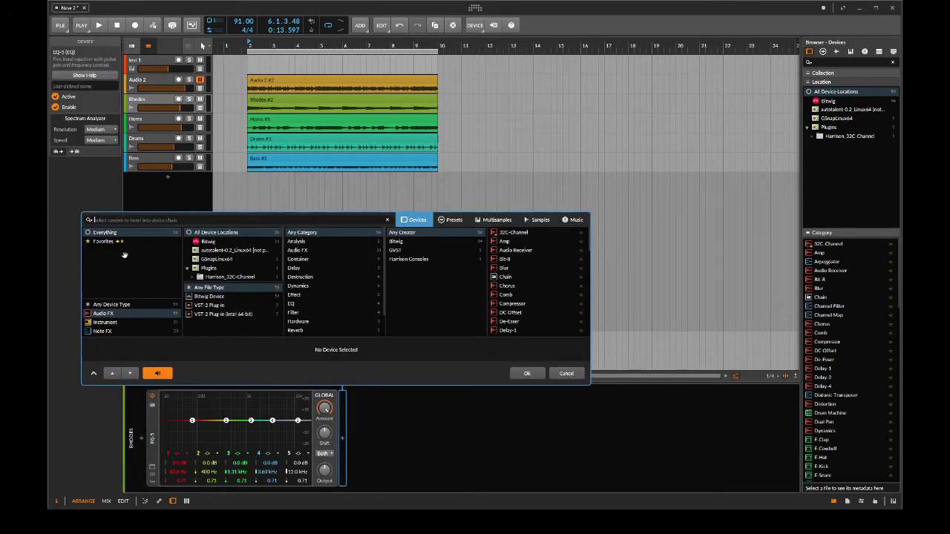
pyautogui.write('comp')
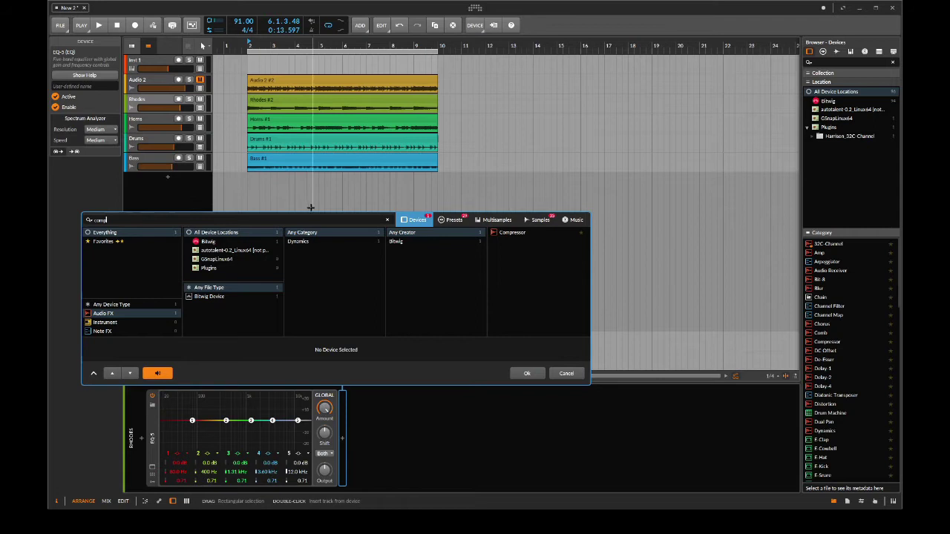
pyautogui.doubleClick(513, 233)
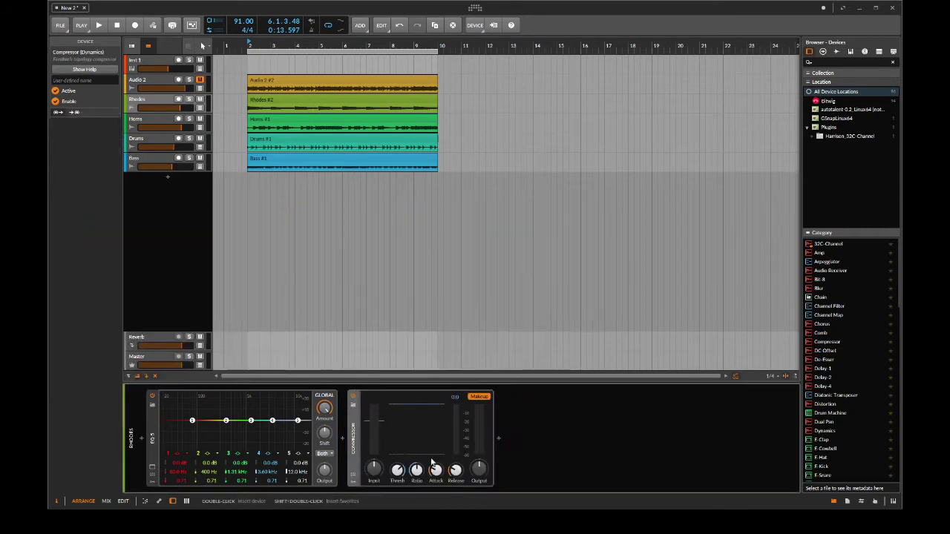
# Bypass the Rhodes EQ-5 and Compressor, play Rhodes unprocessed, then solo it
pyautogui.click(185, 104)
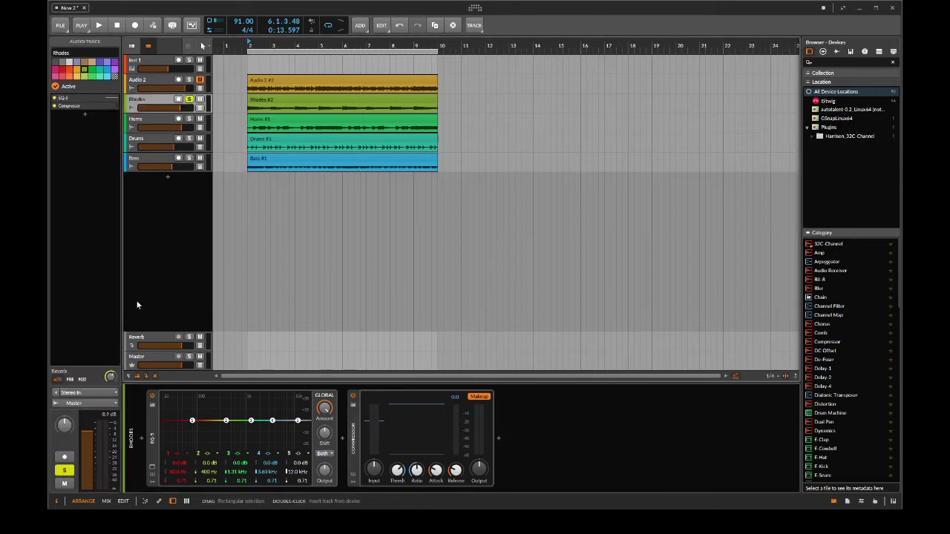
pyautogui.click(152, 398)
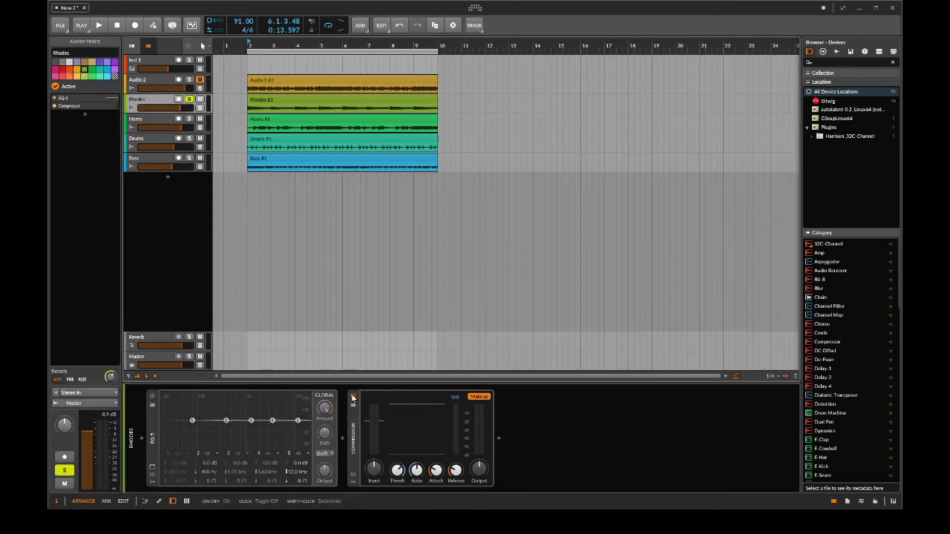
pyautogui.click(354, 397)
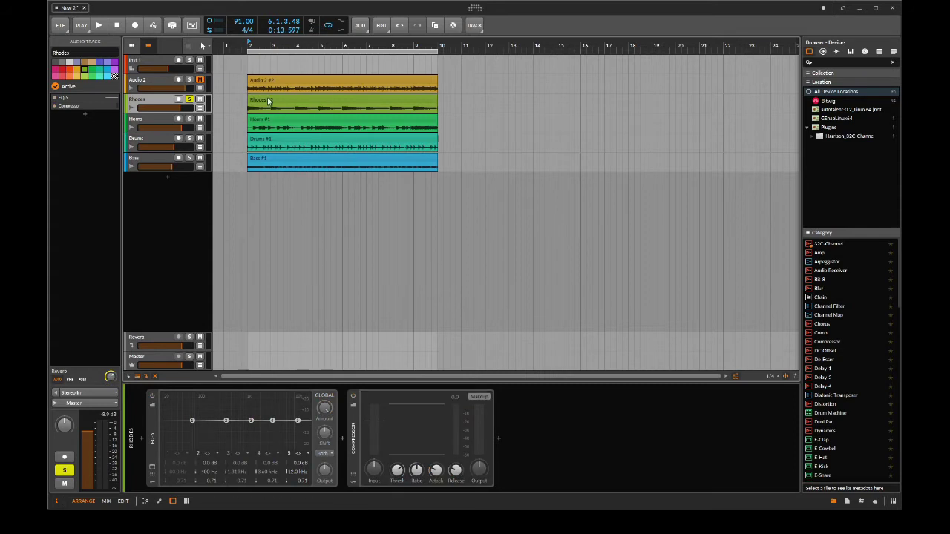
pyautogui.press('space')
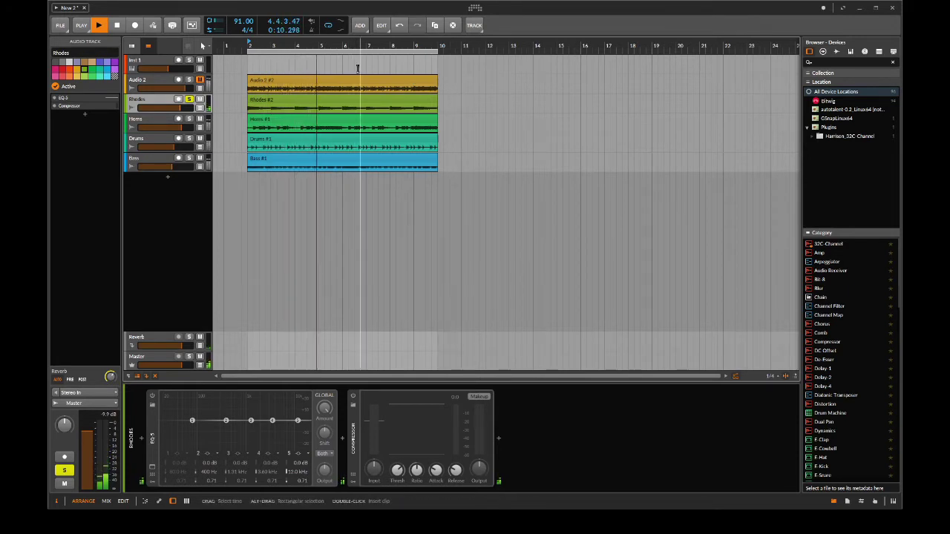
pyautogui.press('space')
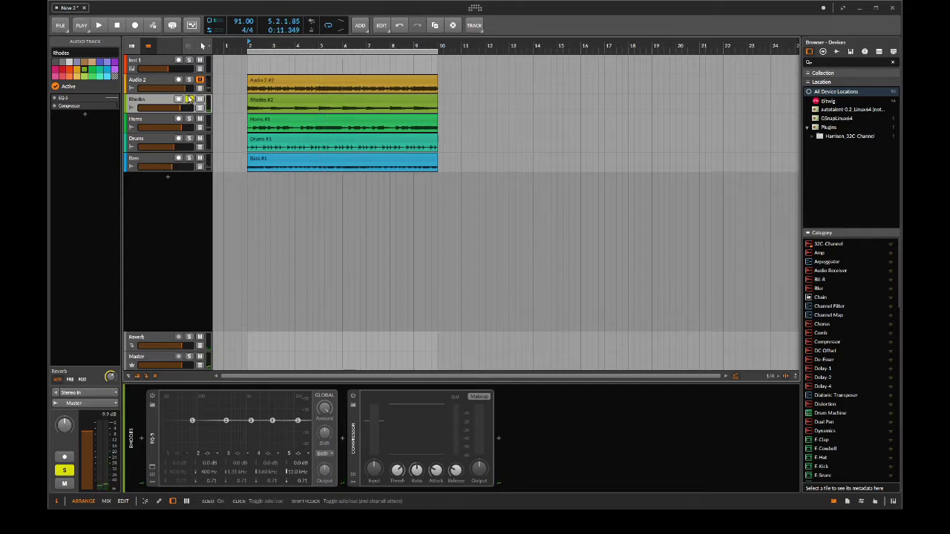
pyautogui.click(190, 99)
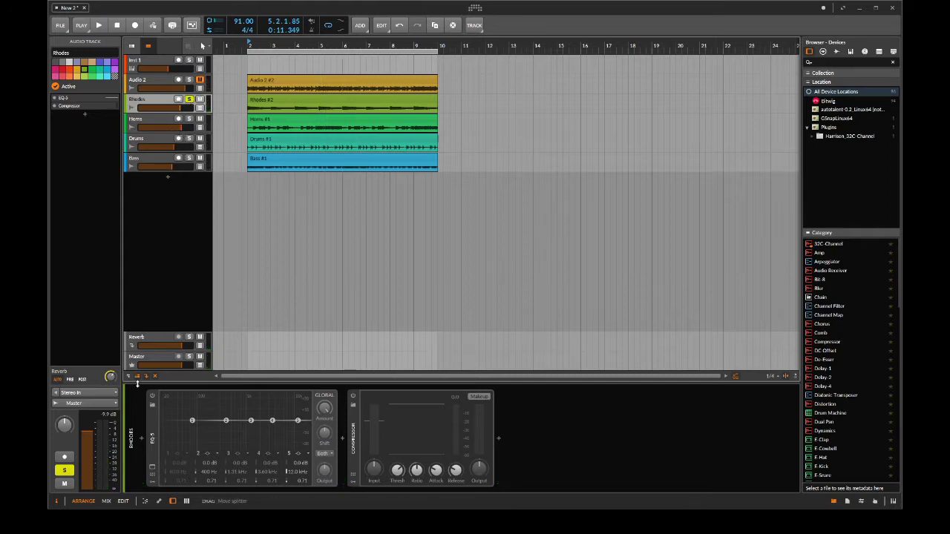
# Re-enable the Rhodes EQ-5 and Compressor, cut lows below about 104 Hz, and lower the threshold during playback
pyautogui.click(152, 400)
pyautogui.click(152, 397)
pyautogui.click(353, 397)
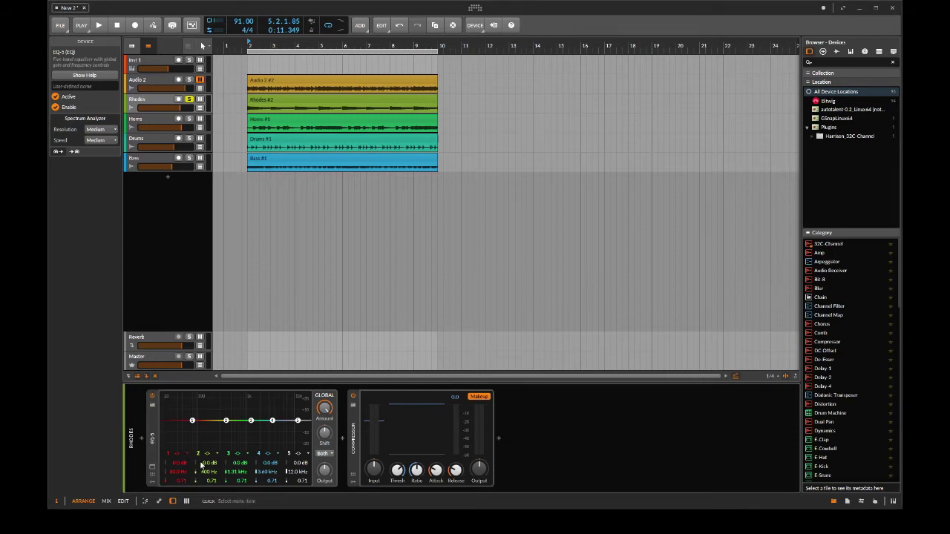
pyautogui.moveTo(193, 423); pyautogui.dragTo(193, 422)
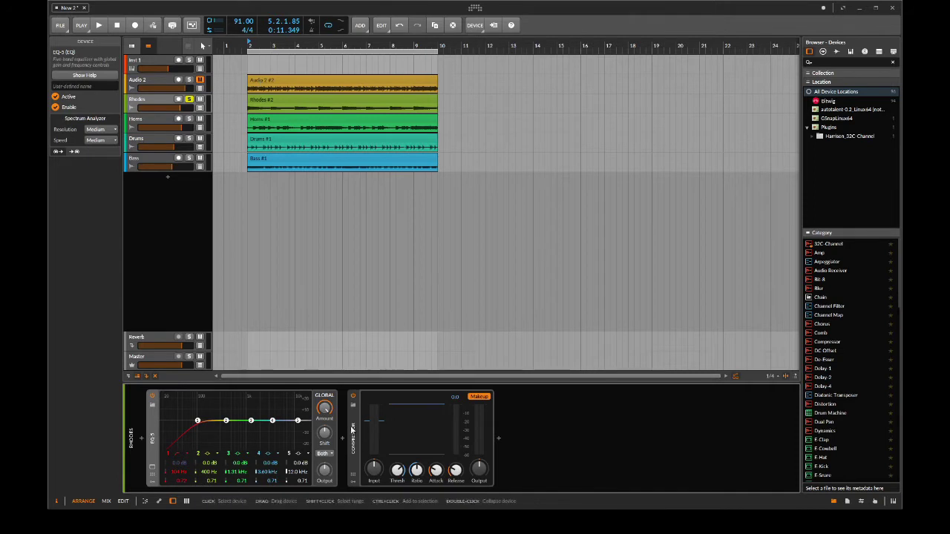
pyautogui.press('space')
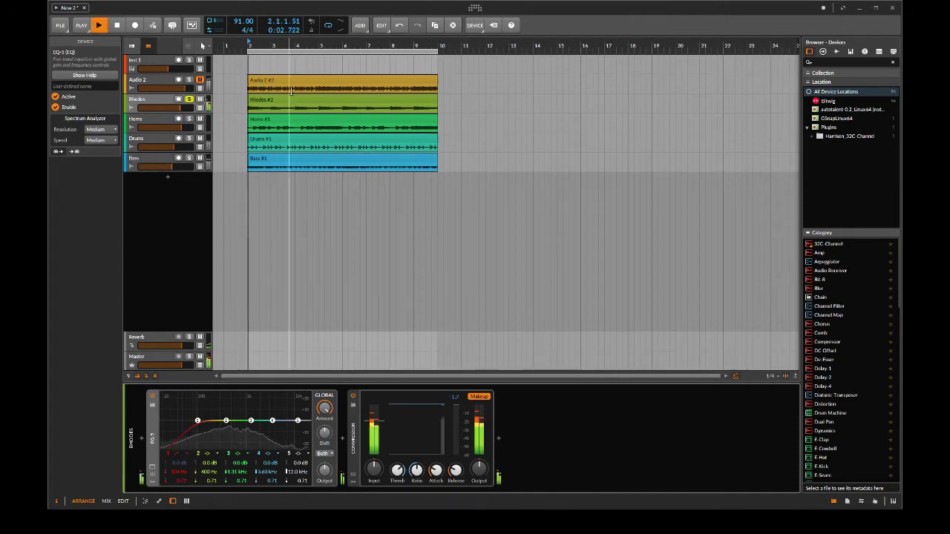
pyautogui.moveTo(398, 471); pyautogui.dragTo(398, 479)
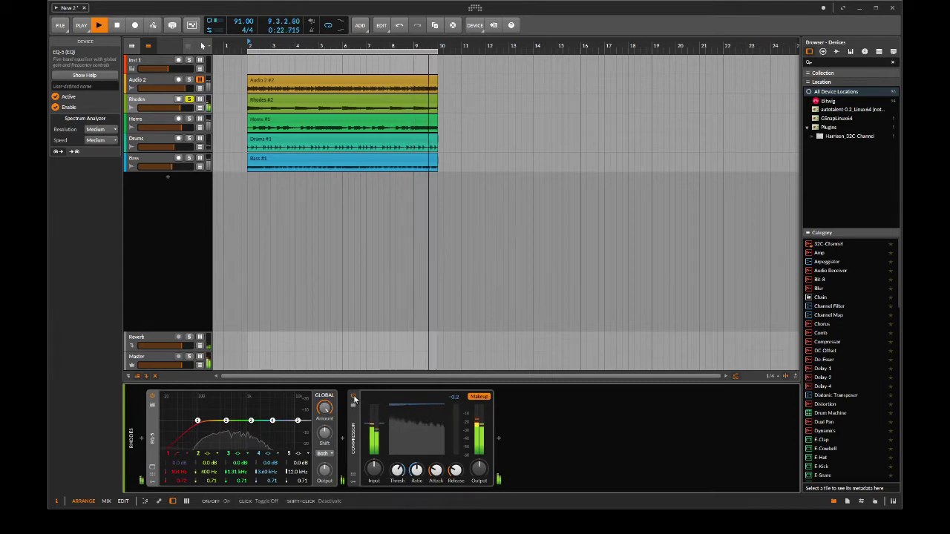
pyautogui.press('space')
# Unsolo Rhodes, audition Horns soloed, then unsolo Horns and show the Drums chain
pyautogui.click(188, 100)
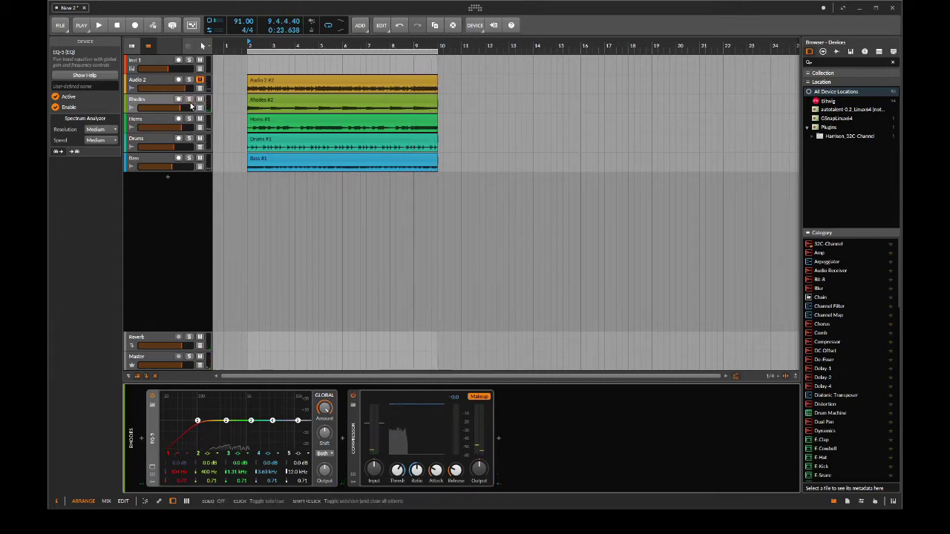
pyautogui.click(190, 120)
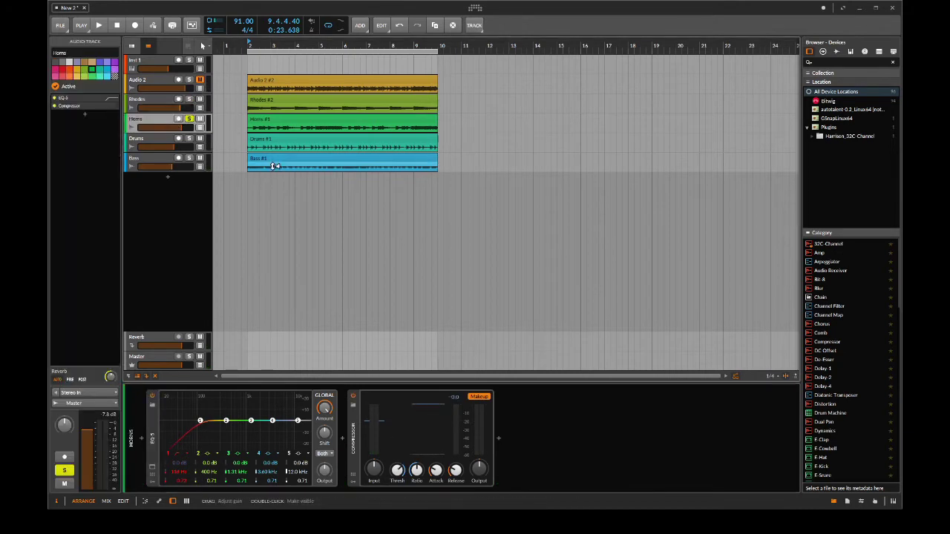
pyautogui.press('space')
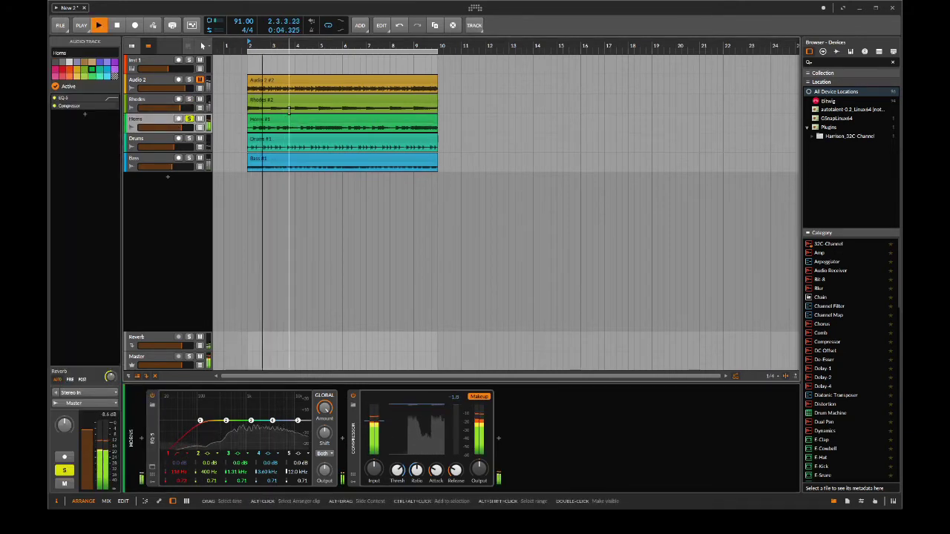
pyautogui.click(190, 120)
pyautogui.click(178, 145)
pyautogui.press('space')
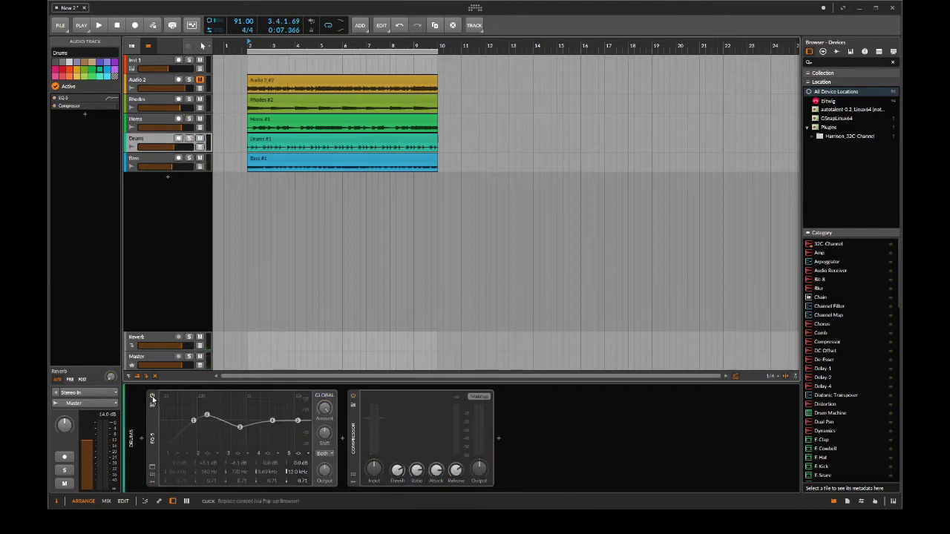
pyautogui.click(152, 397)
pyautogui.click(352, 397)
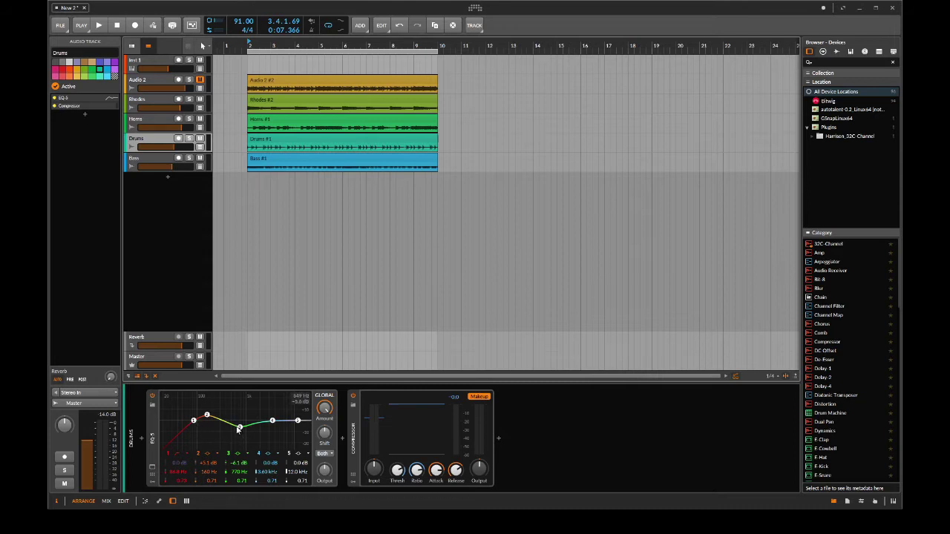
pyautogui.click(152, 398)
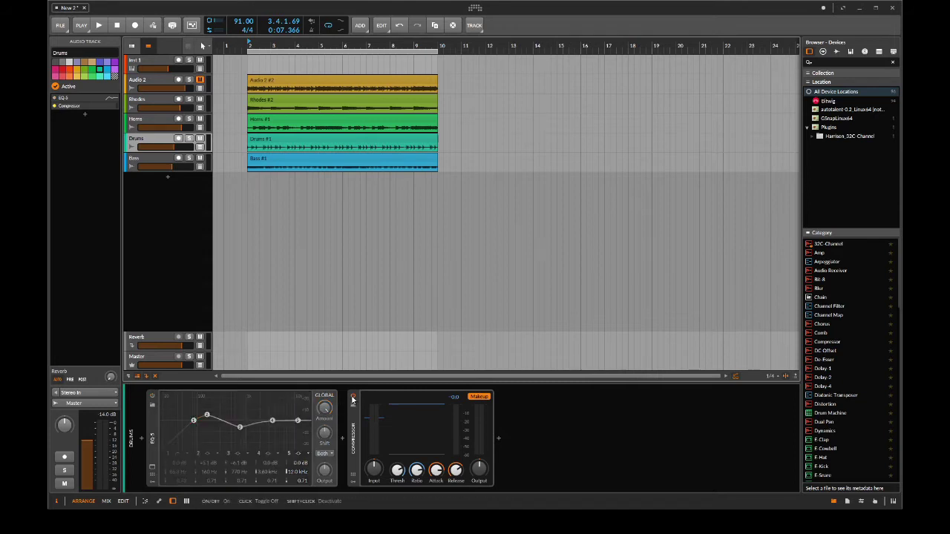
pyautogui.click(353, 397)
# Solo Drums during playback, enable its EQ-5 and Compressor, and drop the threshold to about -38 dB
pyautogui.click(254, 244)
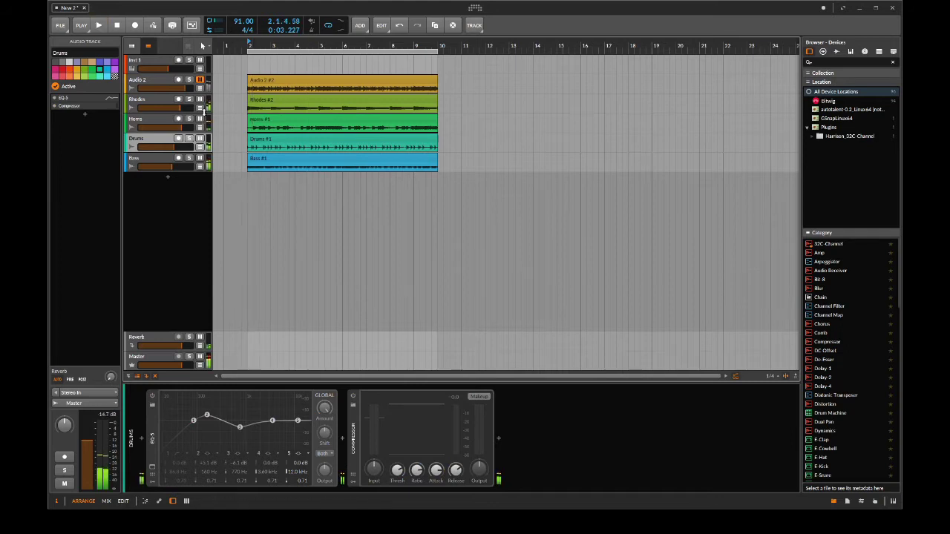
pyautogui.click(190, 140)
pyautogui.press('space')
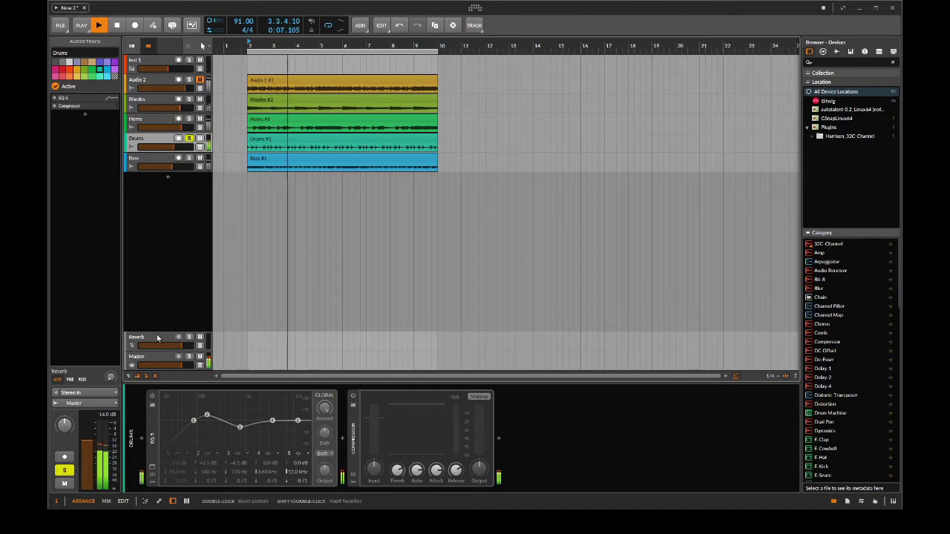
pyautogui.click(153, 397)
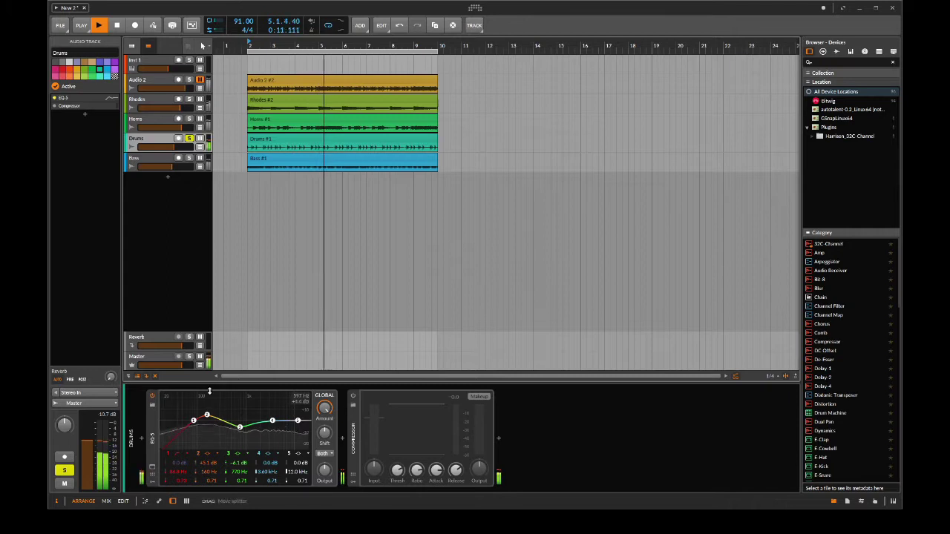
pyautogui.click(353, 398)
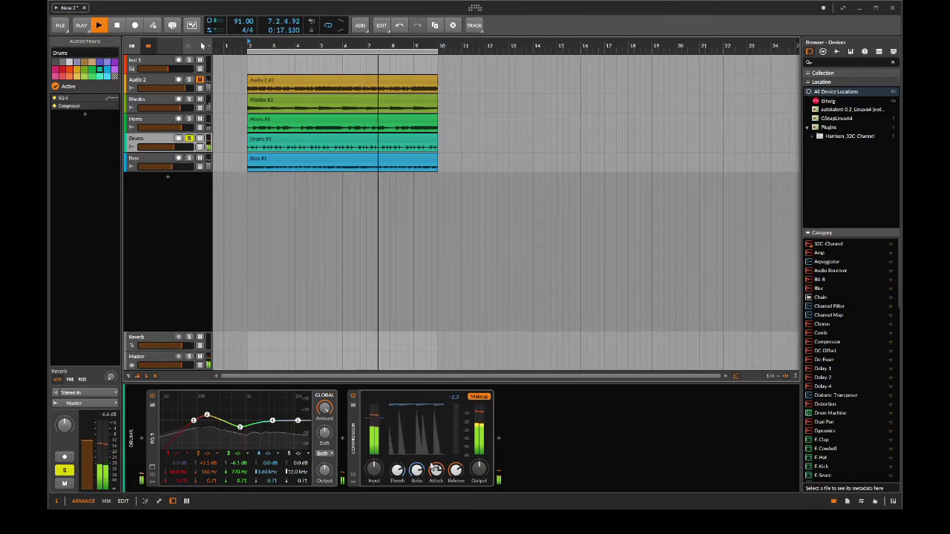
pyautogui.moveTo(397, 470); pyautogui.dragTo(397, 490)
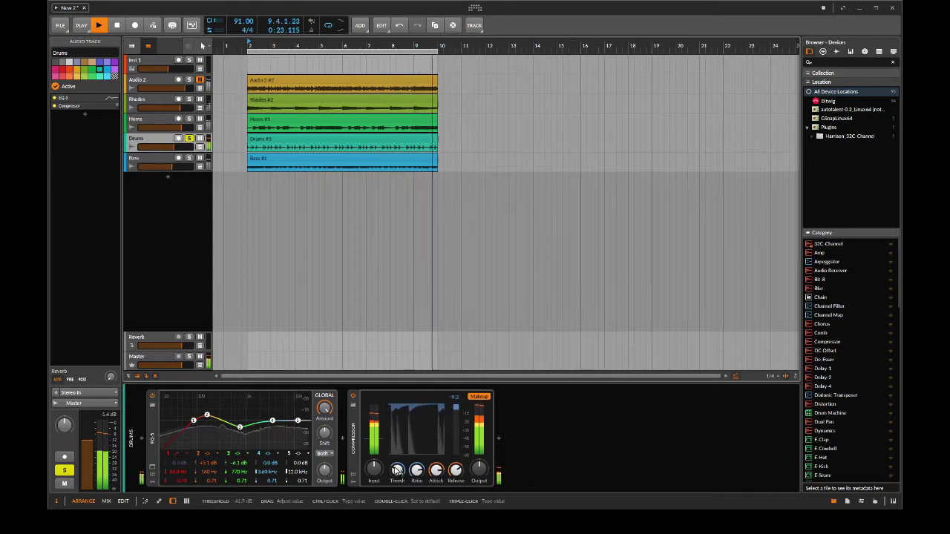
# A/B the Drums compressor and ease the threshold back to about -20 dB
pyautogui.click(353, 397)
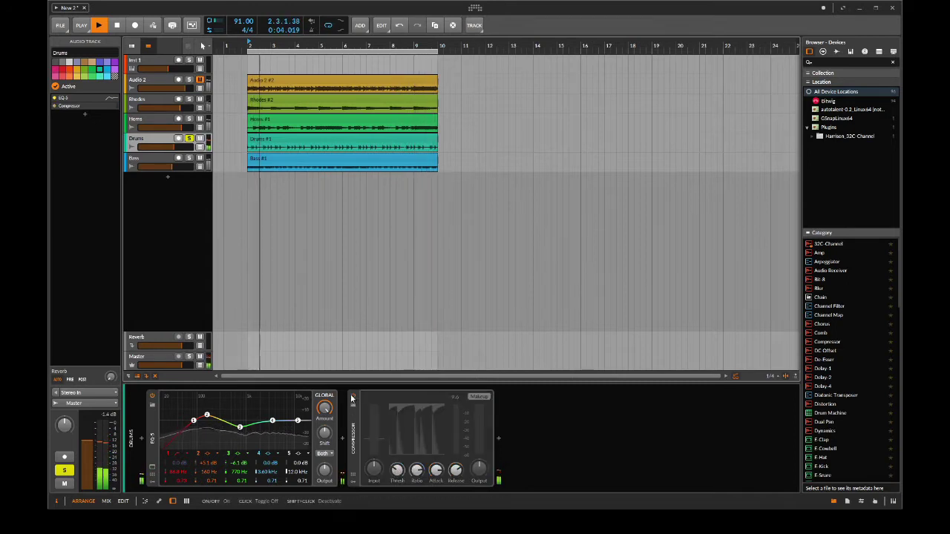
pyautogui.click(354, 397)
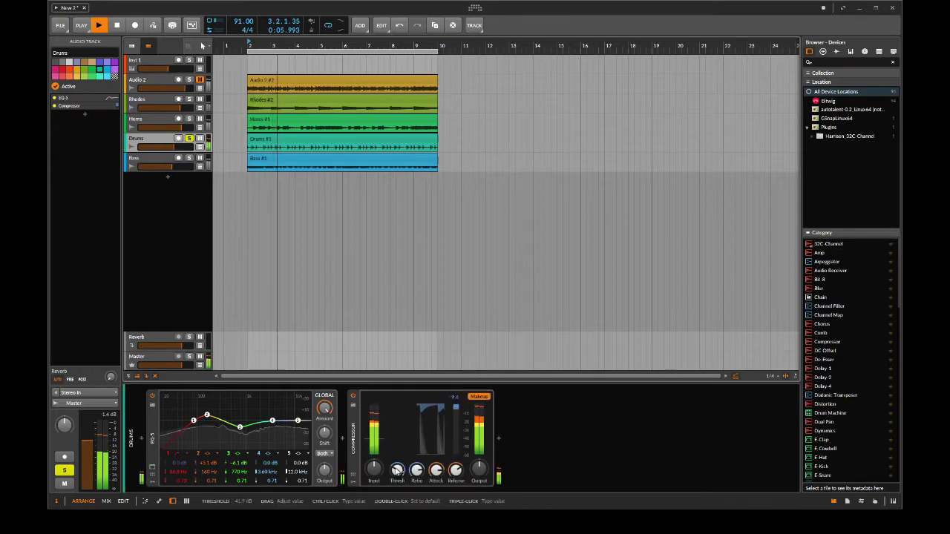
pyautogui.moveTo(397, 469)
pyautogui.mouseDown()
pyautogui.moveTo(397, 455)
pyautogui.moveTo(399, 476)
pyautogui.mouseUp()
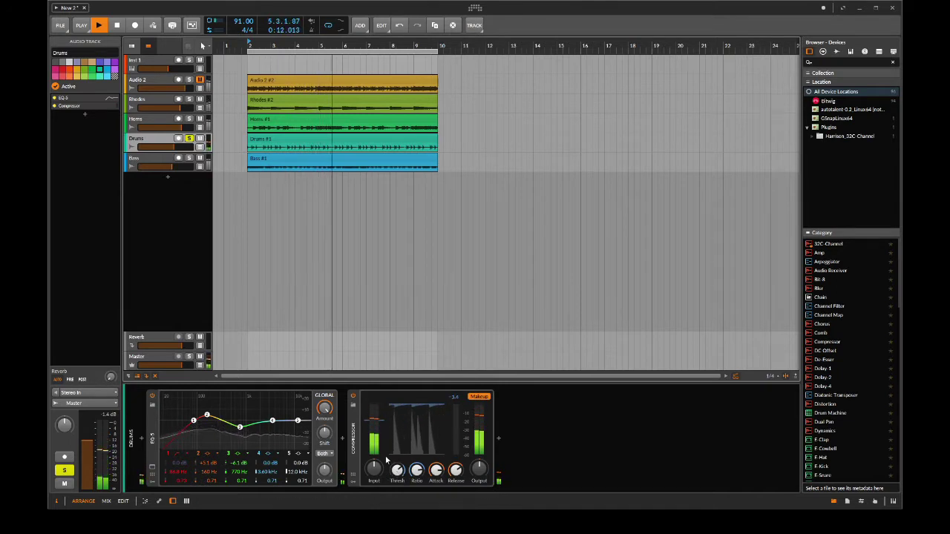
pyautogui.press('space')
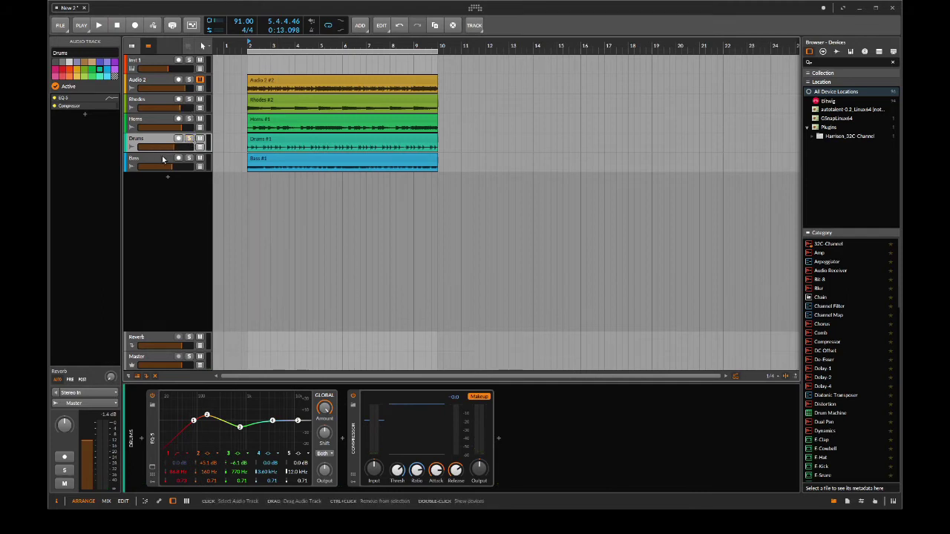
# Replace the Bass Dynamics device with the Compression 1 preset after its EQ-5
pyautogui.click(163, 159)
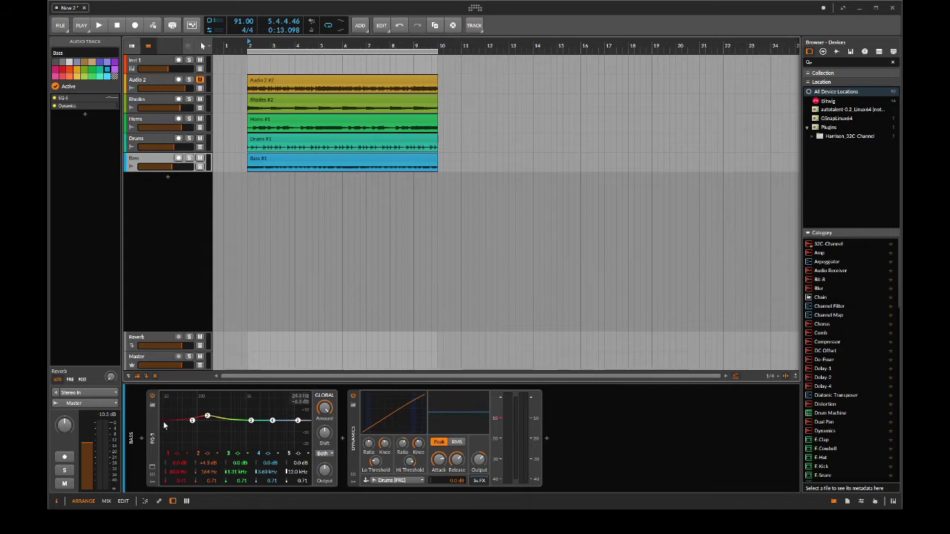
pyautogui.click(353, 447)
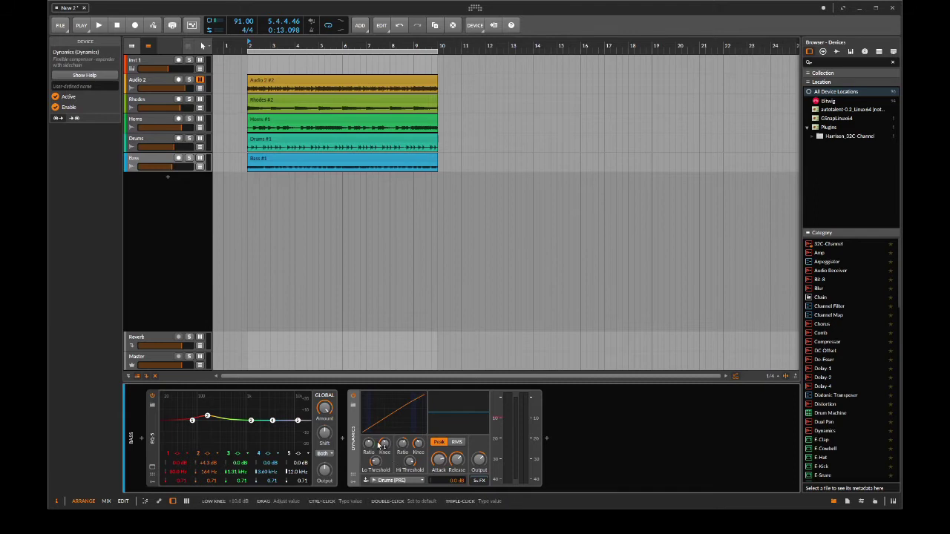
pyautogui.press('Delete')
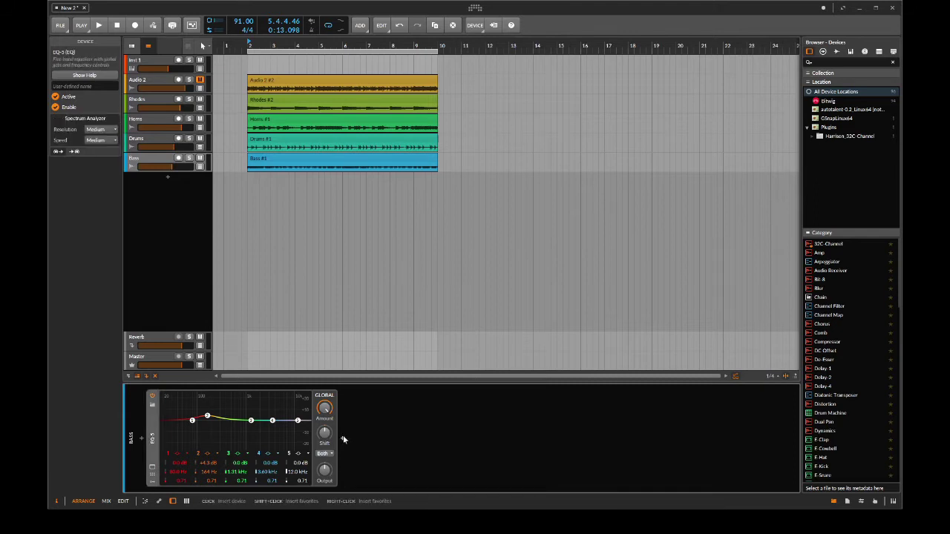
pyautogui.click(342, 439)
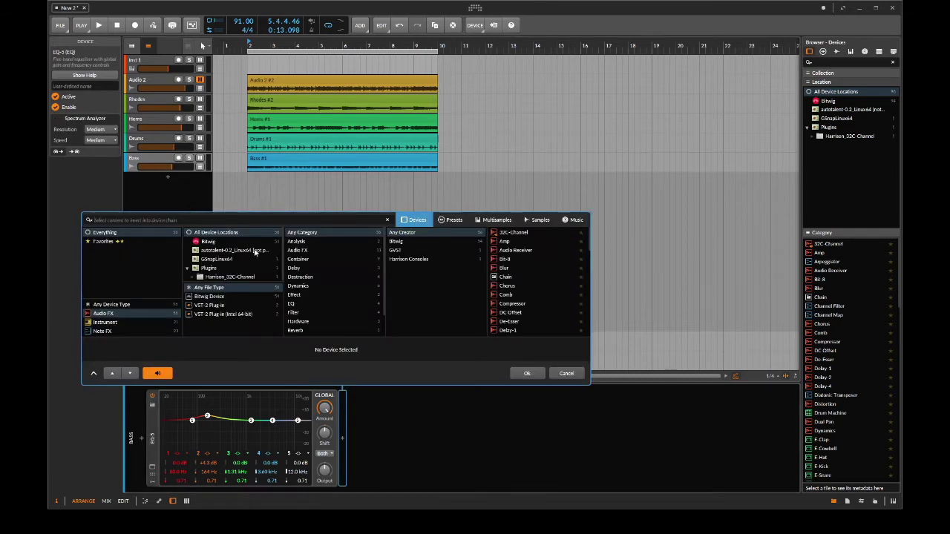
pyautogui.write('comp')
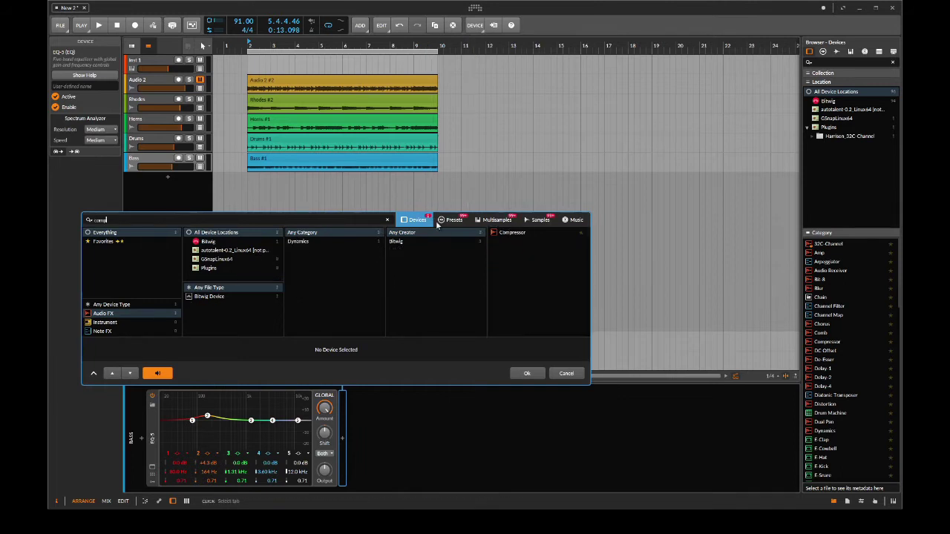
pyautogui.click(449, 221)
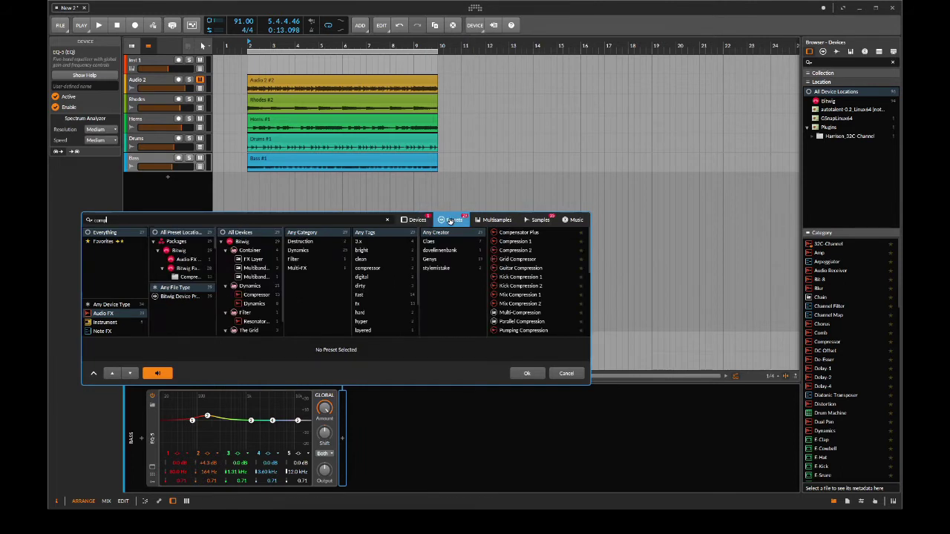
pyautogui.click(518, 242)
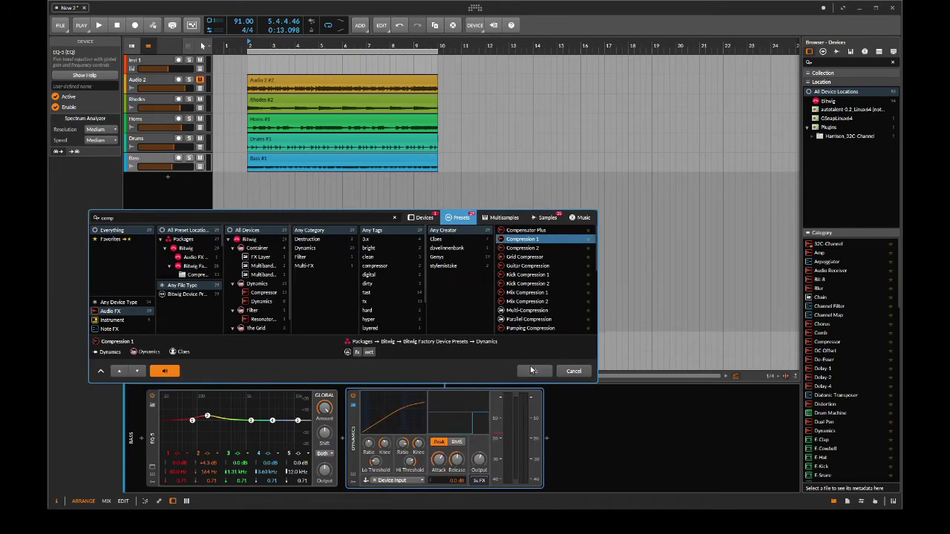
pyautogui.click(532, 371)
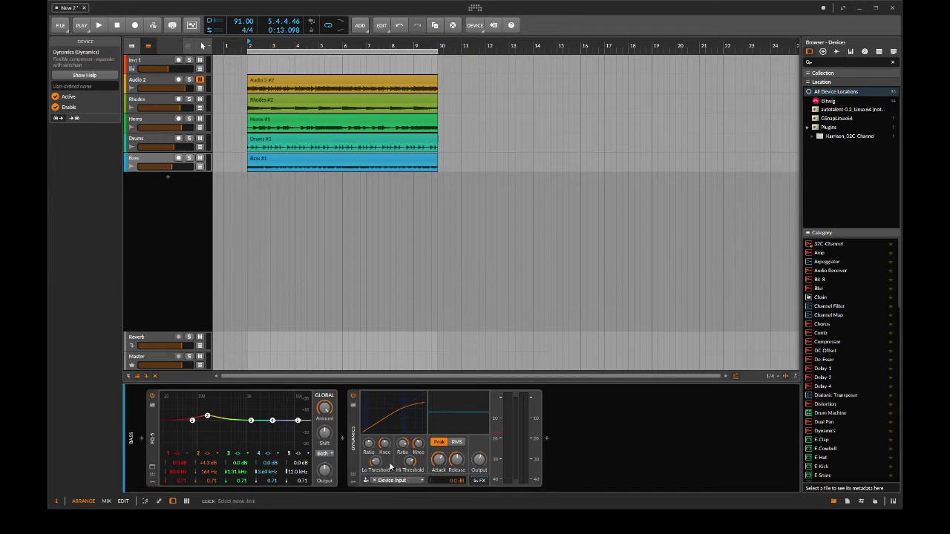
# Set the Bass Dynamics sidechain source to Drums (PRE)
pyautogui.click(455, 461)
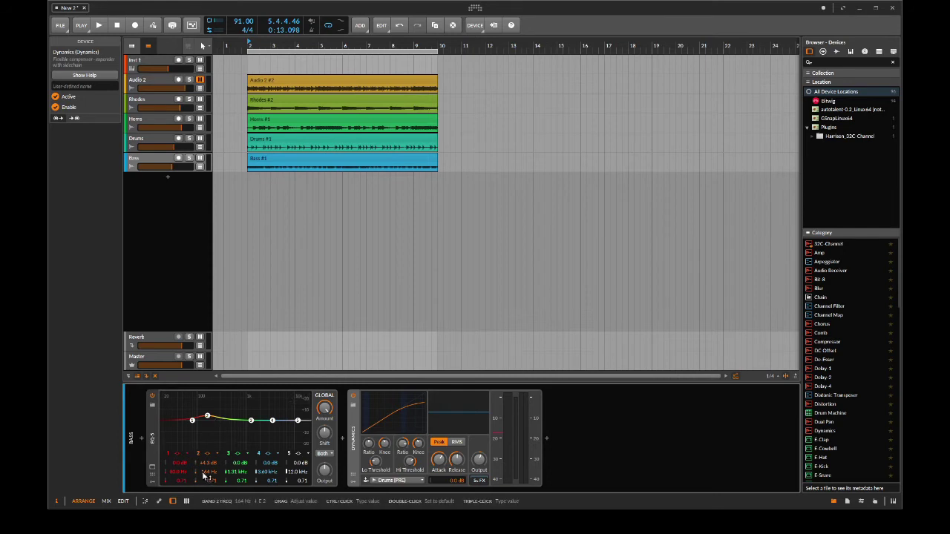
# Adjust Bass EQ band 2, solo Bass and A/B its compressor while playing, then replay the song
pyautogui.moveTo(208, 416); pyautogui.dragTo(208, 417)
pyautogui.press('space')
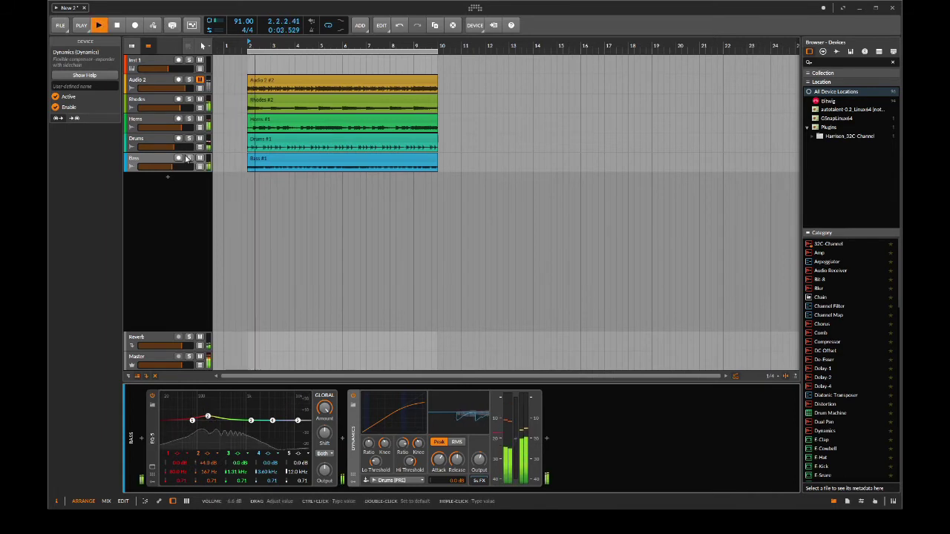
pyautogui.click(190, 158)
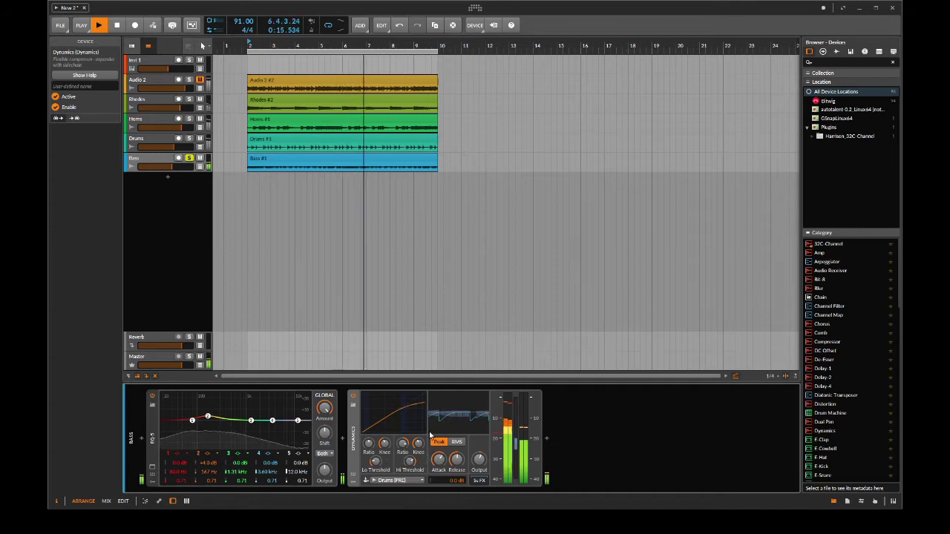
pyautogui.click(354, 397)
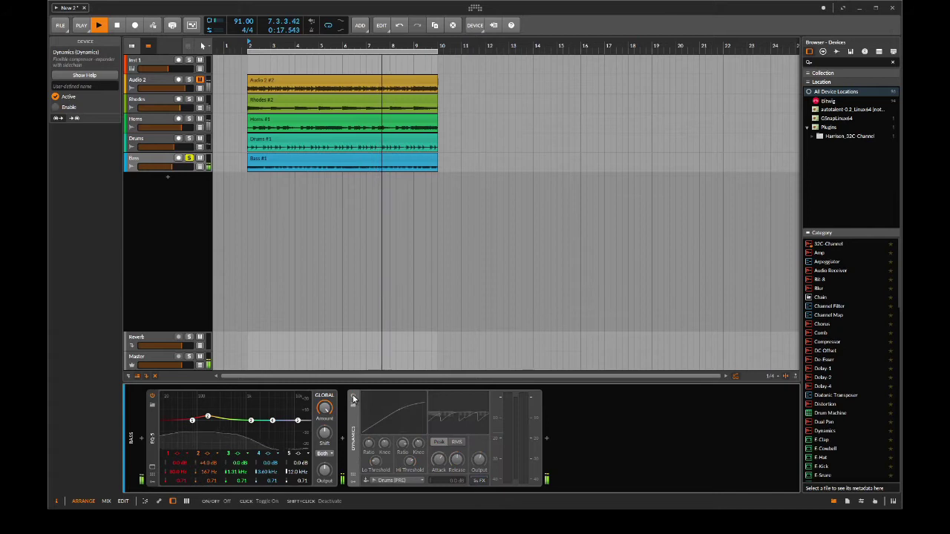
pyautogui.click(354, 397)
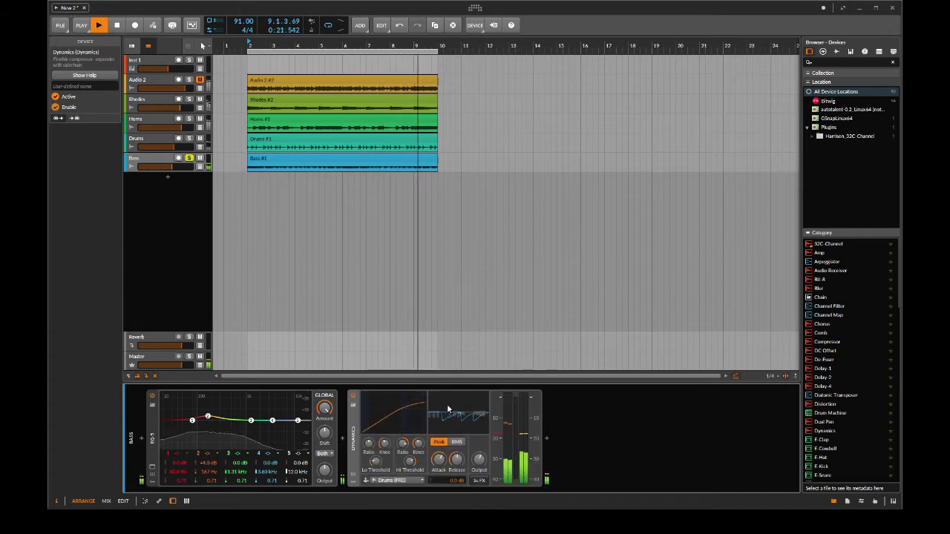
pyautogui.press('space')
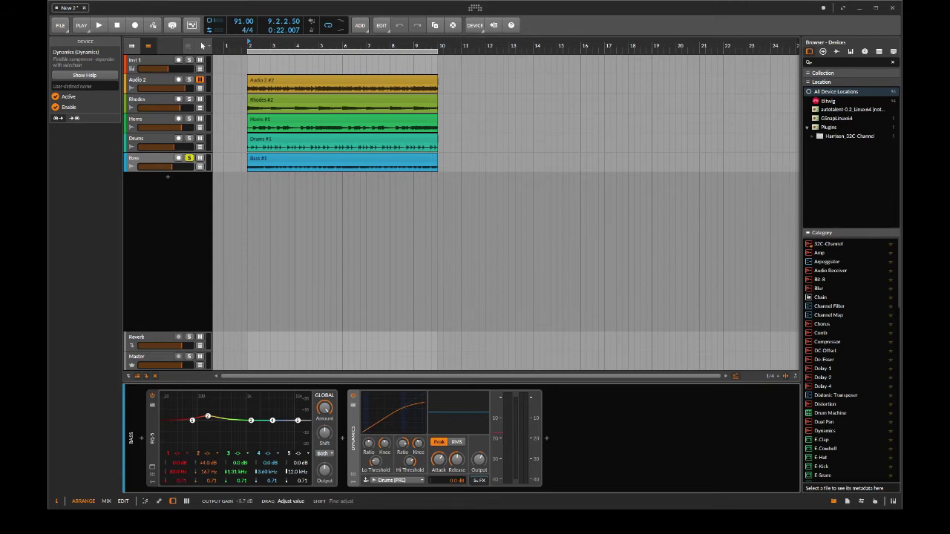
pyautogui.press('space')
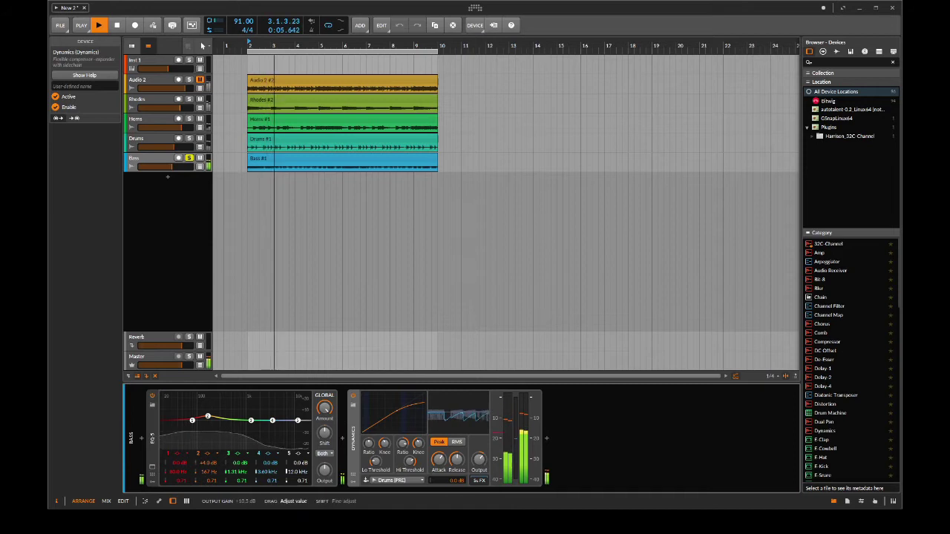
pyautogui.press('space')
# Bypass the Master track's EQ-5, Compressor and Peak Limiter
pyautogui.click(136, 361)
pyautogui.click(152, 395)
pyautogui.click(354, 396)
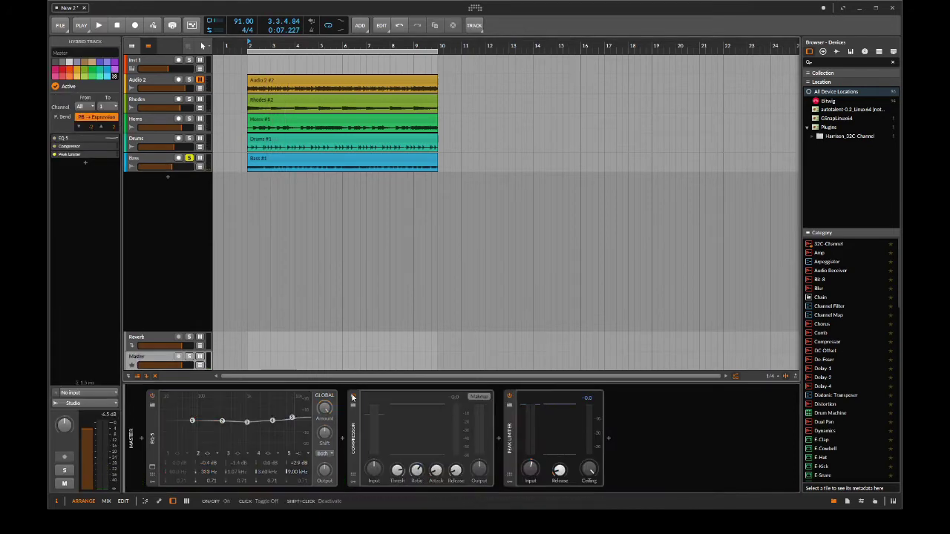
pyautogui.click(508, 396)
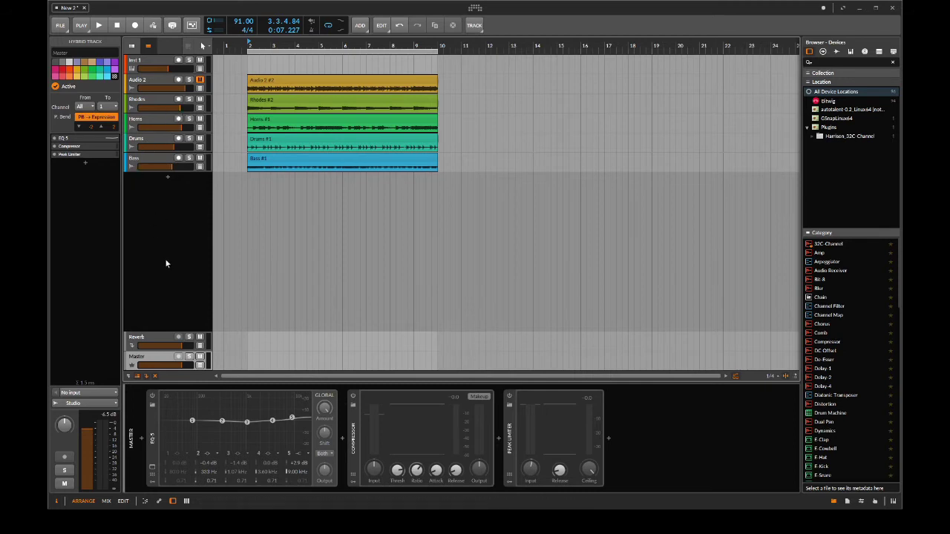
# Switch off the Reverb send's Reverb device, then bring up the Rhodes track's chain
pyautogui.click(158, 338)
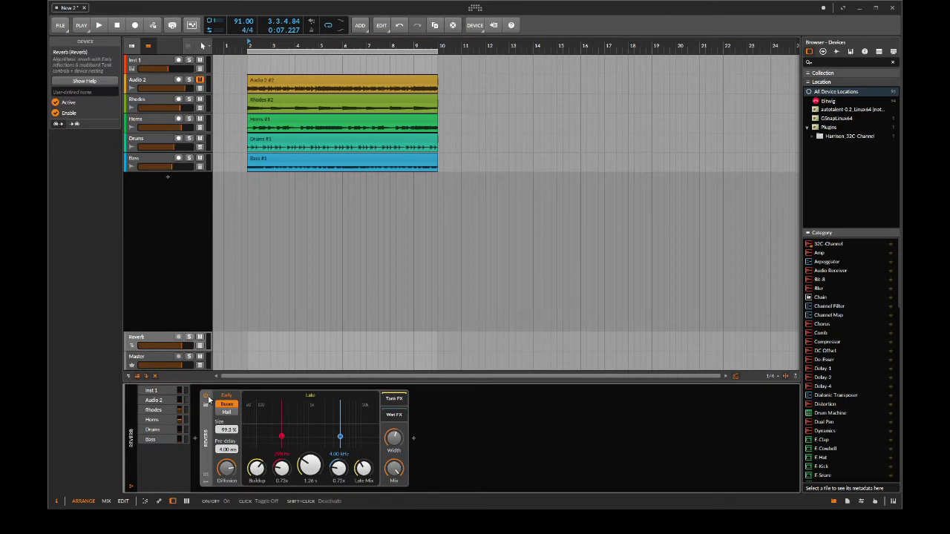
pyautogui.click(206, 396)
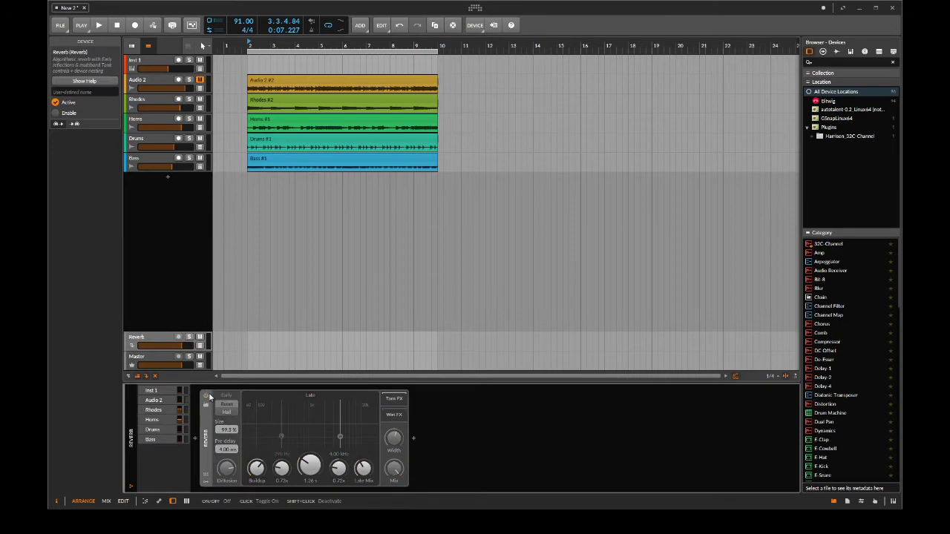
pyautogui.click(154, 100)
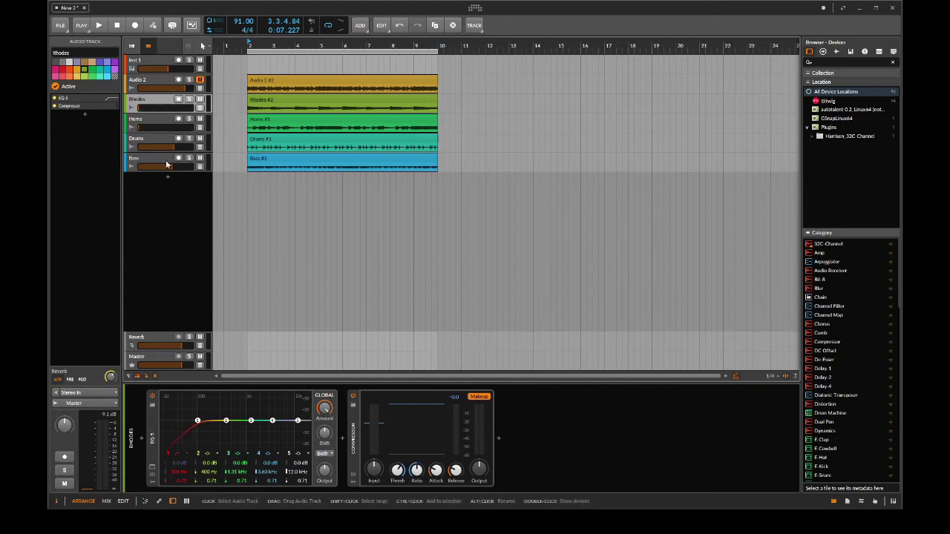
# Pull the Bass fader fully down, start playback, and set the Drums volume to about -2.5 dB
pyautogui.moveTo(170, 169); pyautogui.dragTo(136, 169)
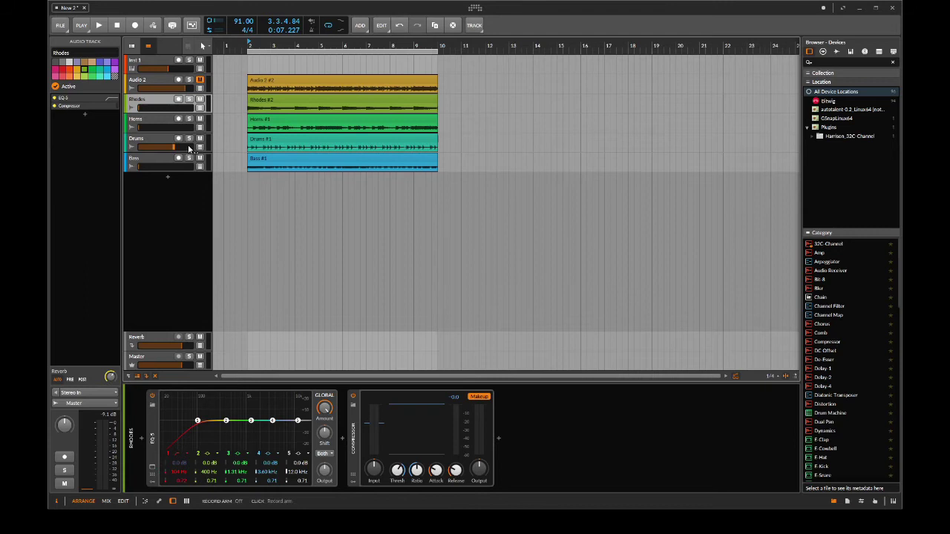
pyautogui.press('space')
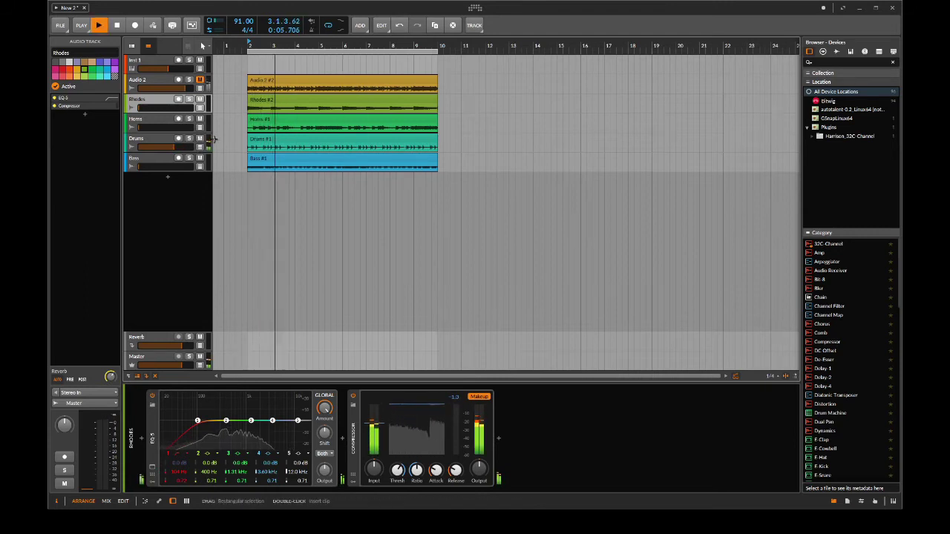
pyautogui.click(169, 143)
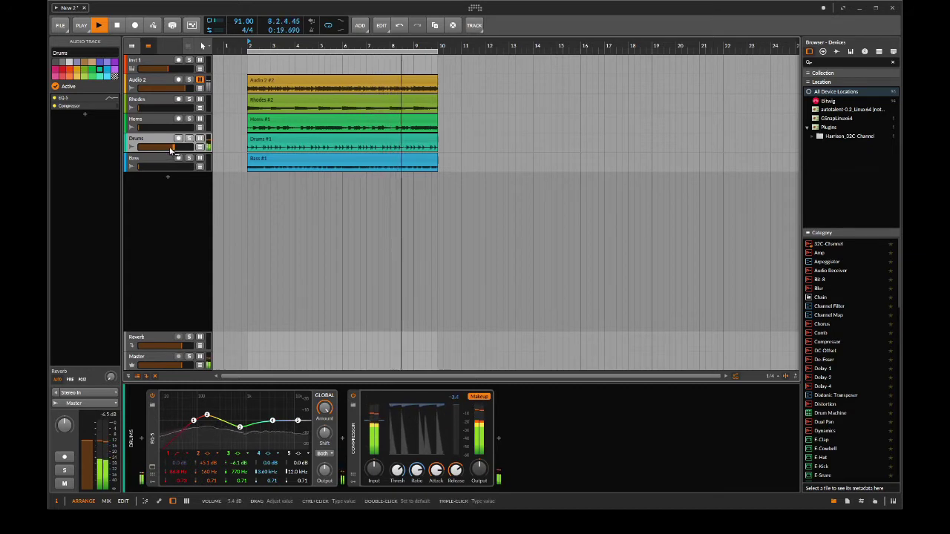
pyautogui.moveTo(171, 148); pyautogui.dragTo(179, 149)
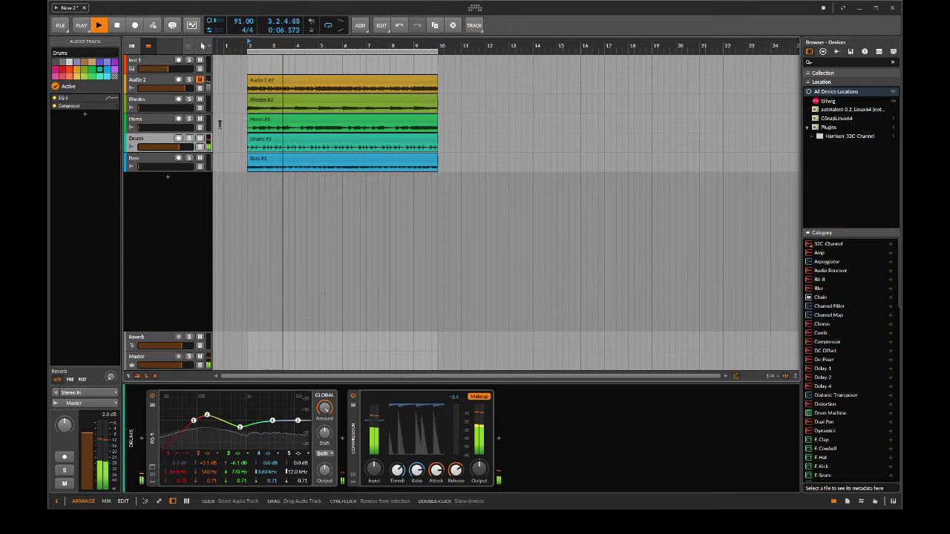
pyautogui.moveTo(181, 147); pyautogui.dragTo(184, 147)
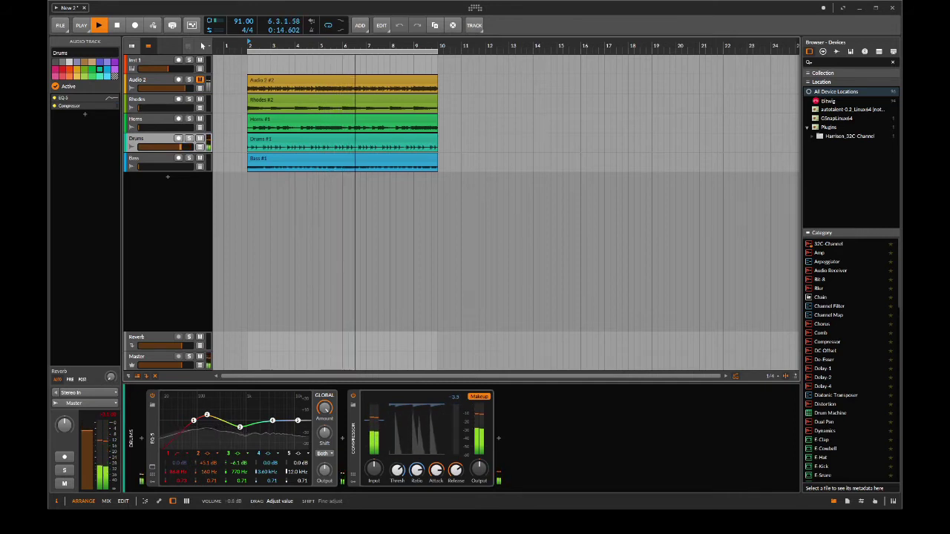
pyautogui.moveTo(107, 418); pyautogui.dragTo(107, 419)
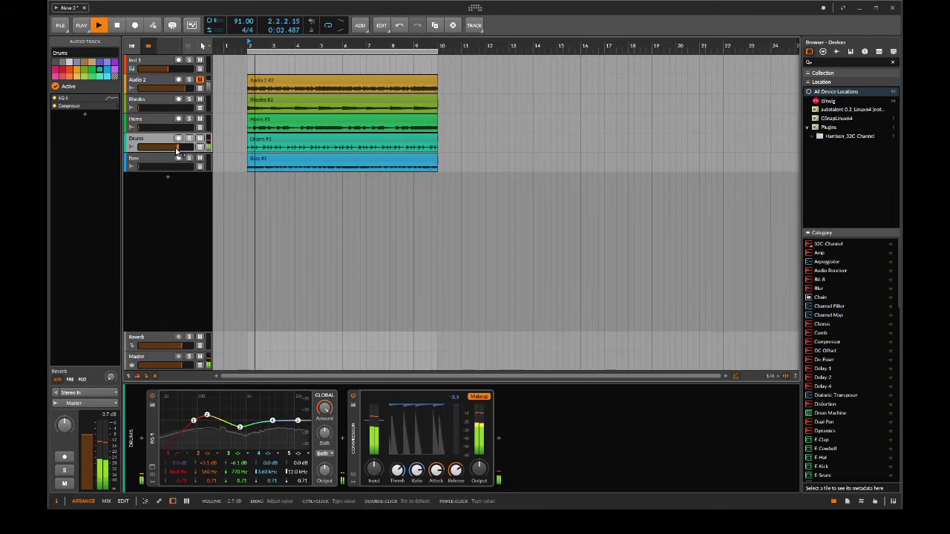
# Set Drums to -2.4 dB, raise Bass again, drop Horns to -6.0 dB, adjust Rhodes, then stop playback
pyautogui.moveTo(177, 150); pyautogui.dragTo(173, 142)
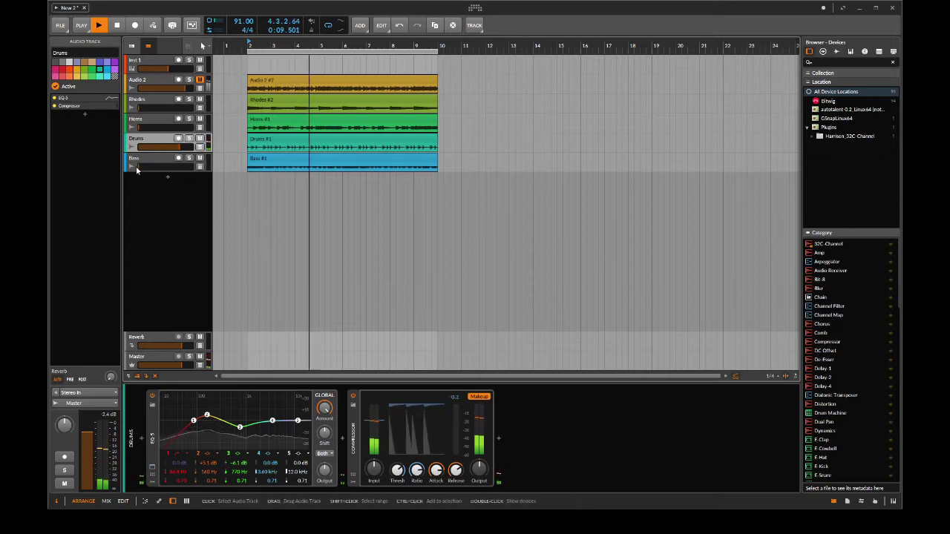
pyautogui.moveTo(138, 166); pyautogui.dragTo(176, 166)
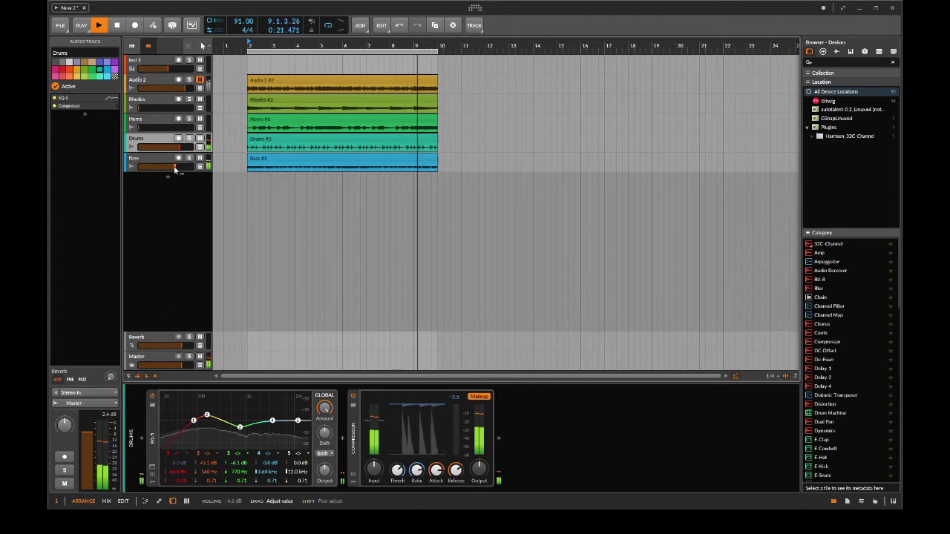
pyautogui.moveTo(139, 109); pyautogui.dragTo(177, 108)
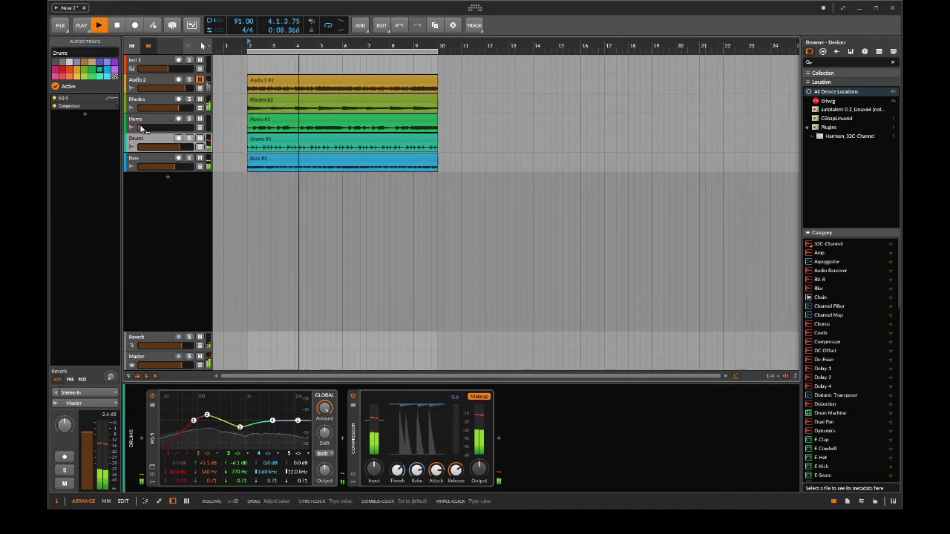
pyautogui.moveTo(189, 127); pyautogui.dragTo(172, 127)
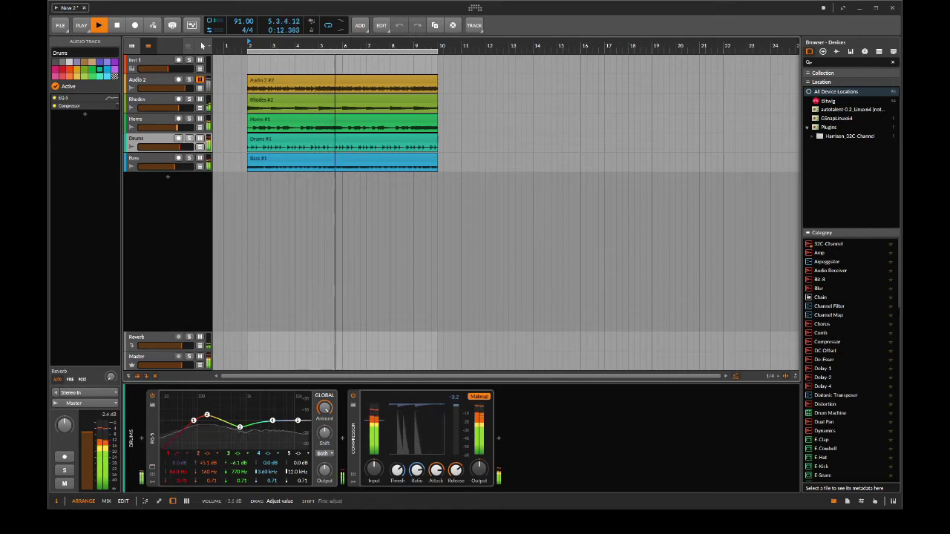
pyautogui.moveTo(177, 127); pyautogui.dragTo(138, 128)
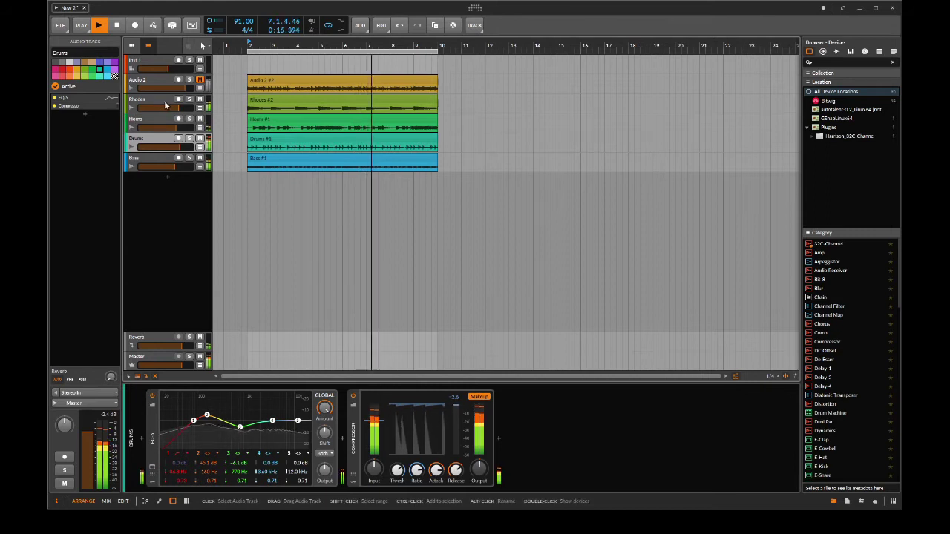
pyautogui.moveTo(175, 128); pyautogui.dragTo(169, 127)
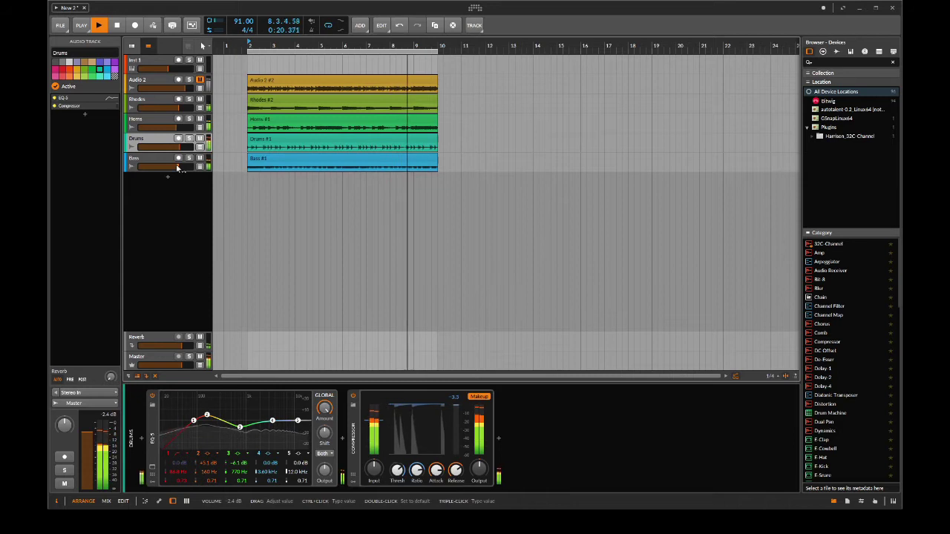
pyautogui.press('space')
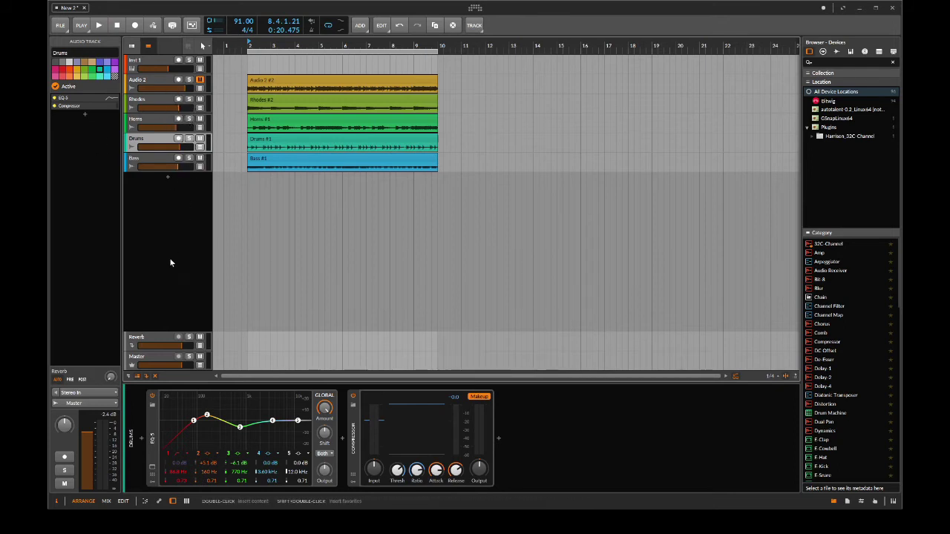
# Replace the disabled Reverb on the send track with a fresh Reverb, and set the Horns send level
pyautogui.click(153, 339)
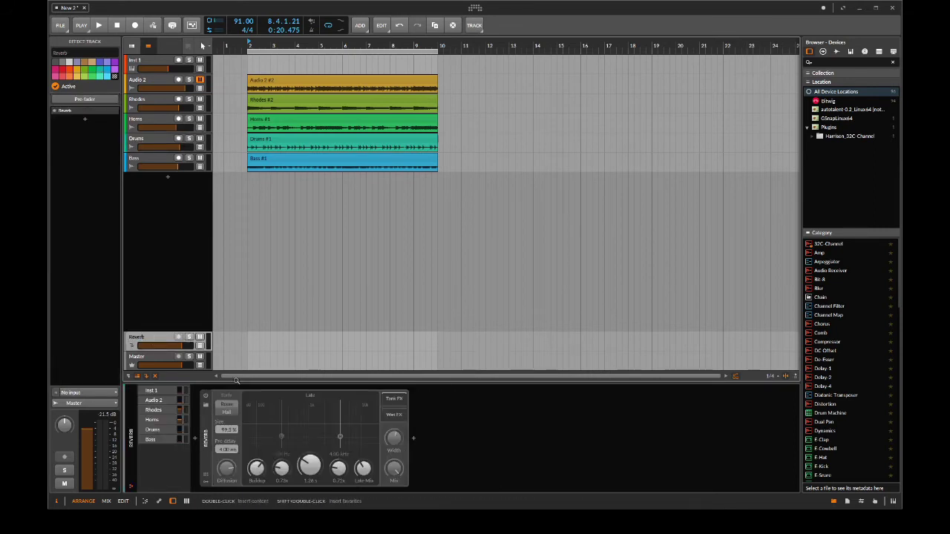
pyautogui.press('Delete')
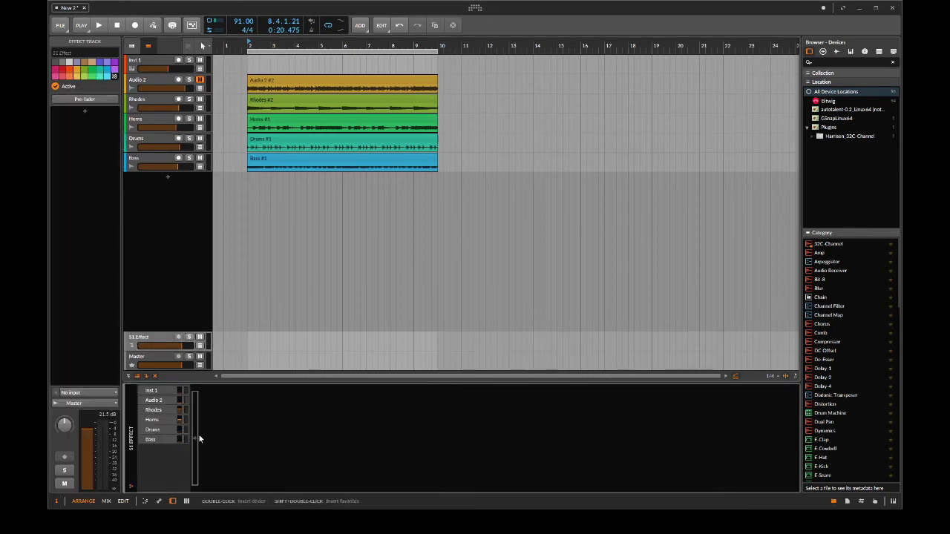
pyautogui.doubleClick(198, 439)
pyautogui.write('rev')
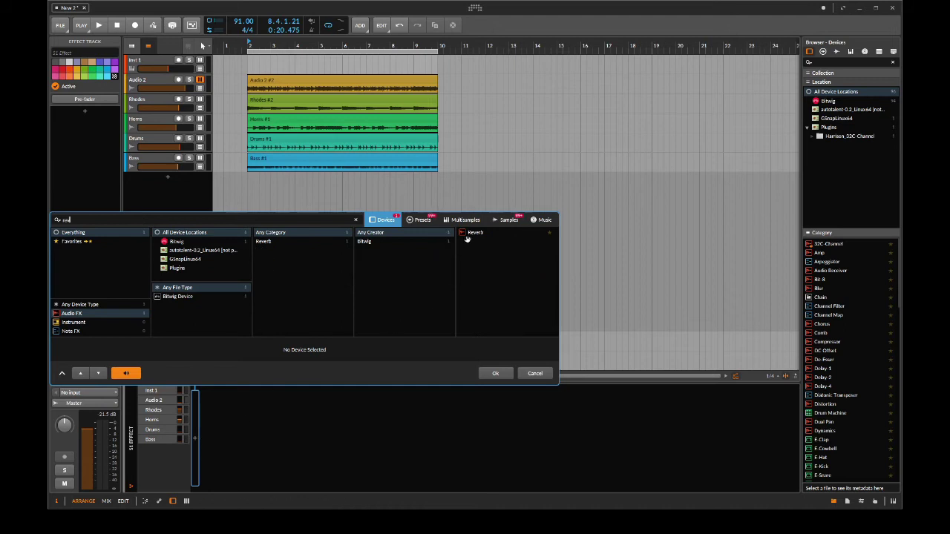
pyautogui.doubleClick(472, 233)
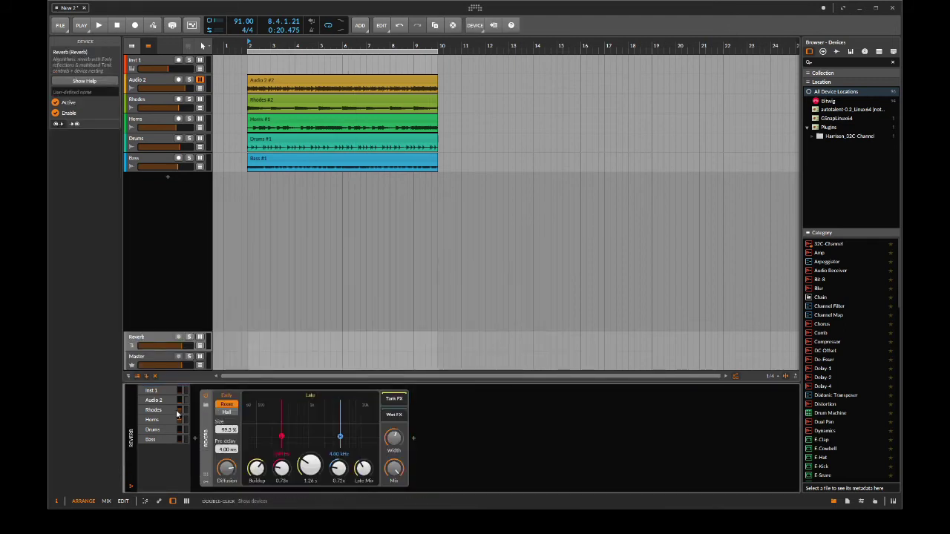
pyautogui.moveTo(179, 425); pyautogui.dragTo(179, 423)
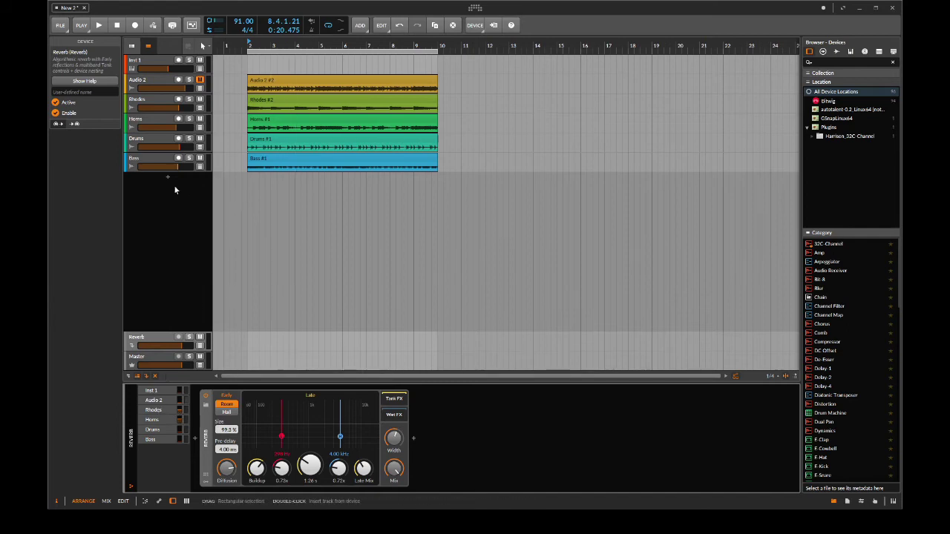
# Audition the reverb mix twice, nudging the Drums volume to about -1.5 dB in between
pyautogui.press('space')
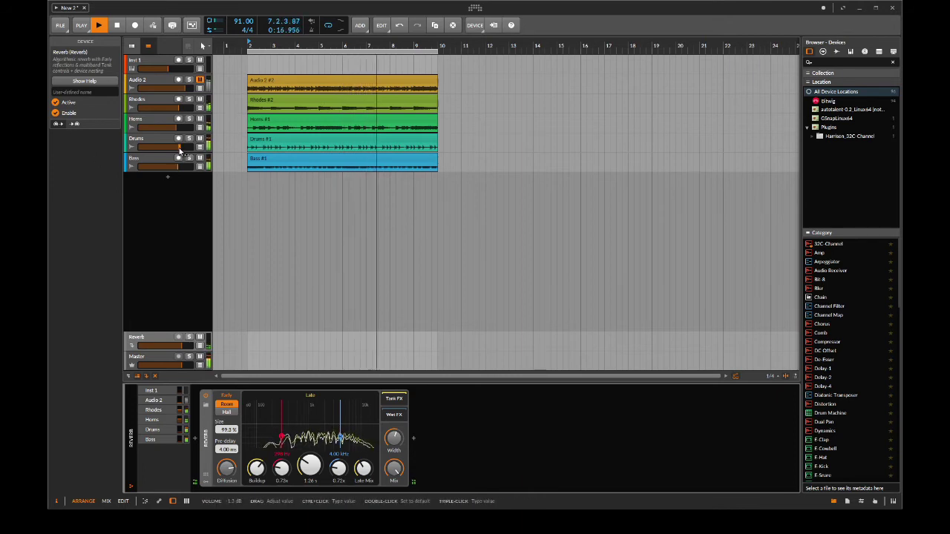
pyautogui.press('space')
pyautogui.moveTo(179, 150); pyautogui.dragTo(178, 151)
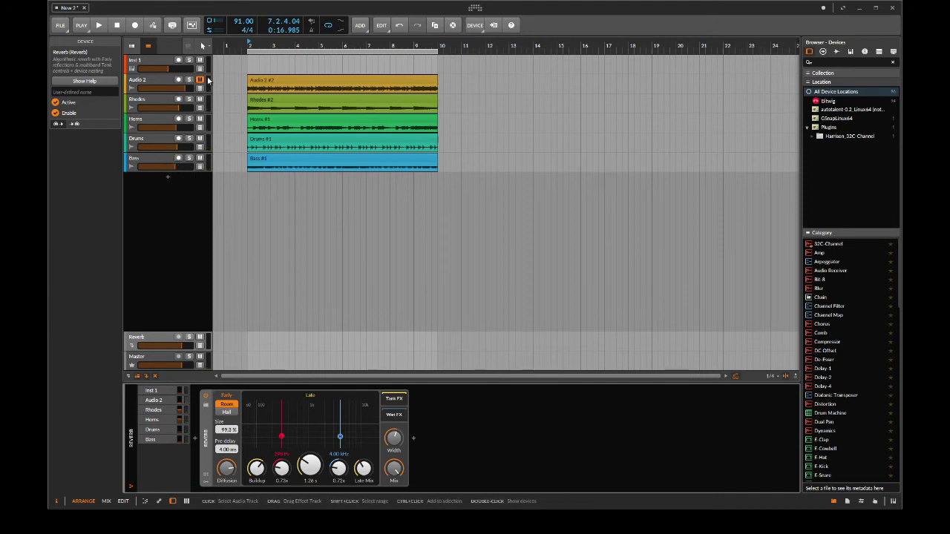
pyautogui.press('space')
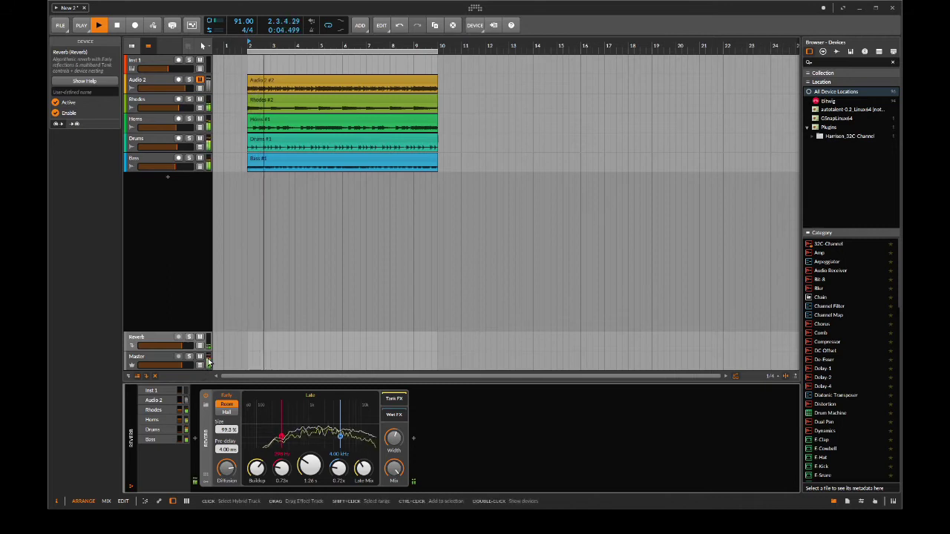
pyautogui.press('space')
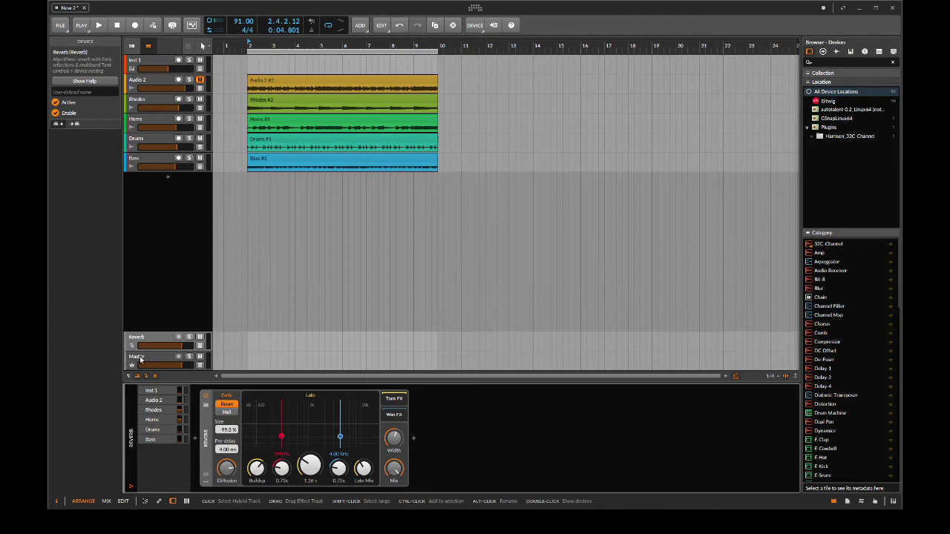
# Replace the master's disabled Peak Limiter with a new one after the Compressor, and re-enable EQ-5
pyautogui.click(138, 359)
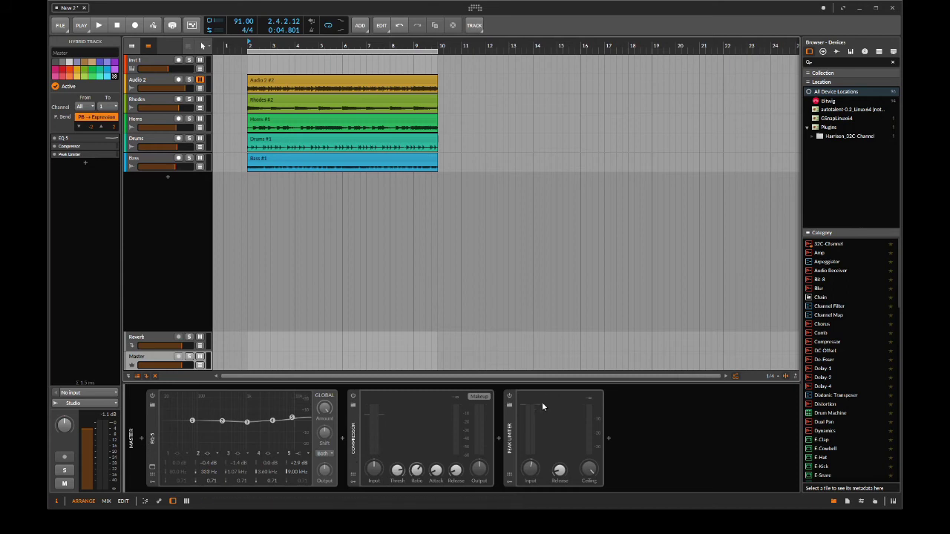
pyautogui.click(511, 449)
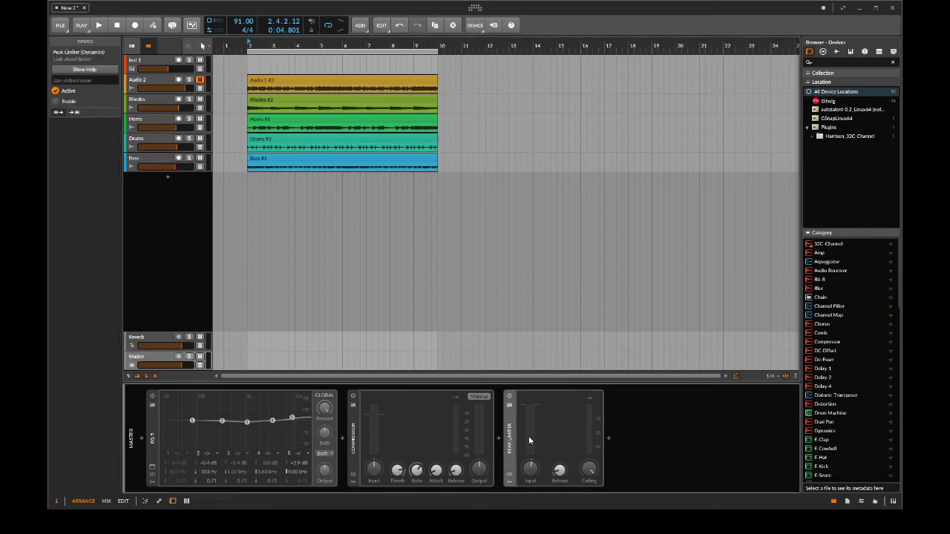
pyautogui.press('Delete')
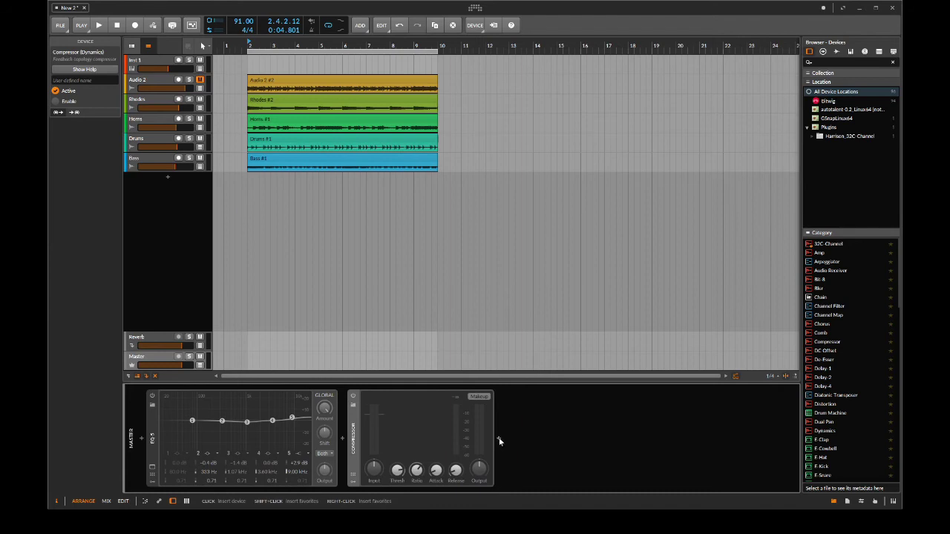
pyautogui.click(499, 440)
pyautogui.write('lim')
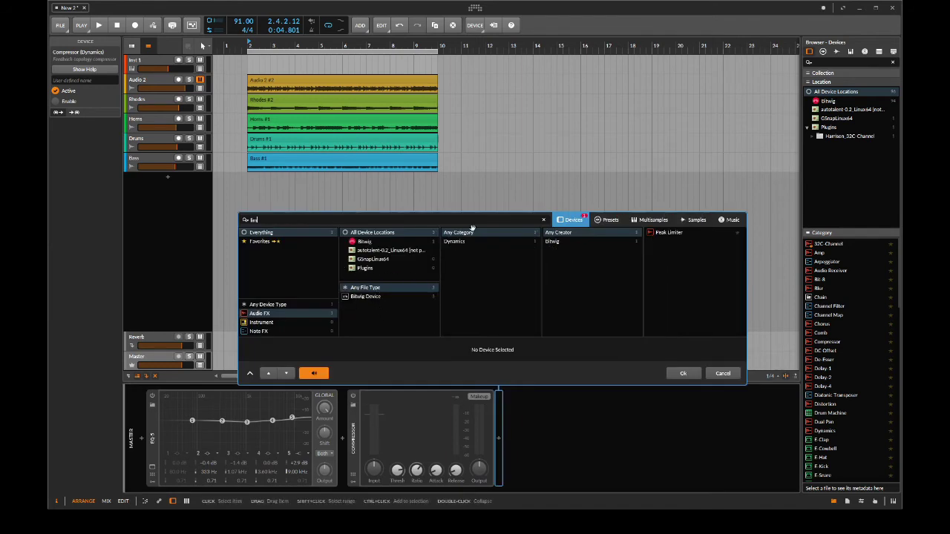
pyautogui.doubleClick(673, 235)
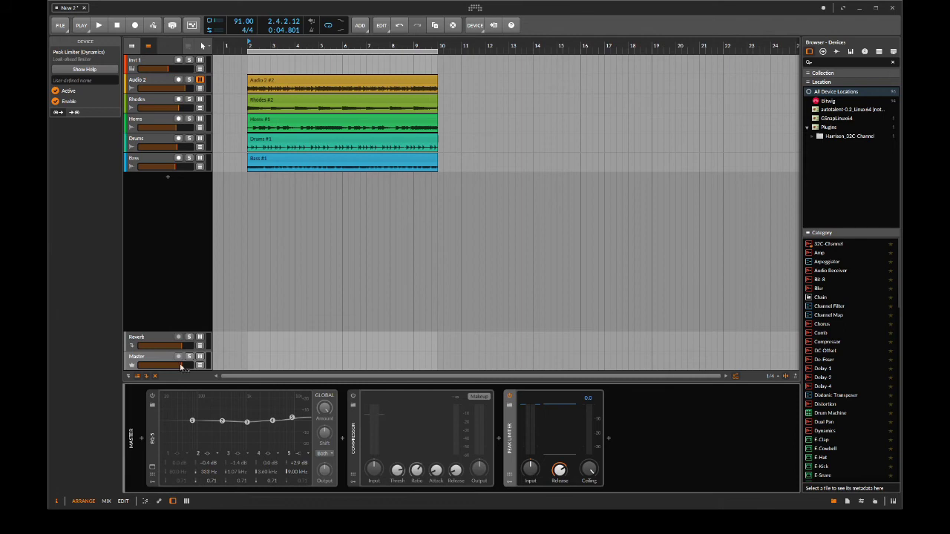
pyautogui.click(151, 398)
# Re-enable the master Compressor and boost EQ-5 band 5 by +4.0 dB around 9.56 kHz
pyautogui.click(352, 397)
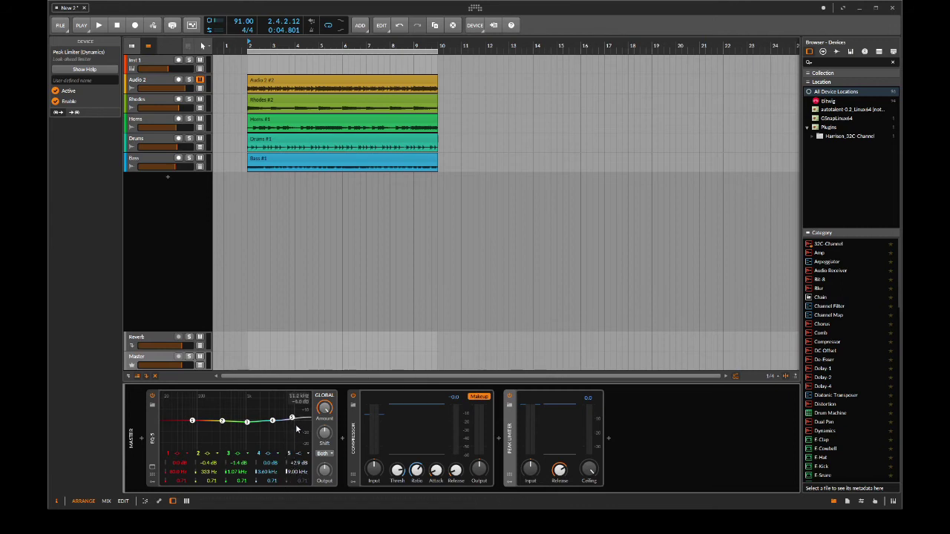
pyautogui.moveTo(292, 418); pyautogui.dragTo(296, 420)
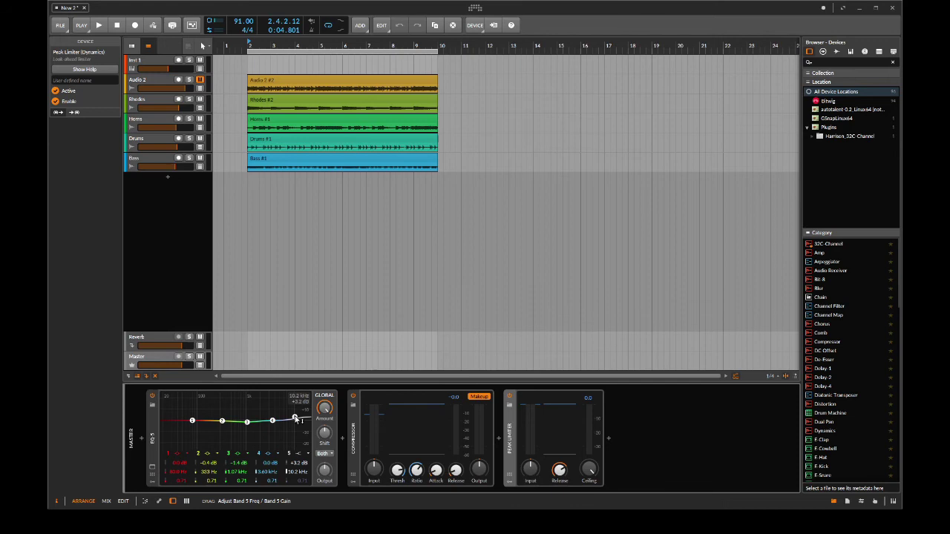
pyautogui.moveTo(294, 420); pyautogui.dragTo(290, 424)
pyautogui.press('space')
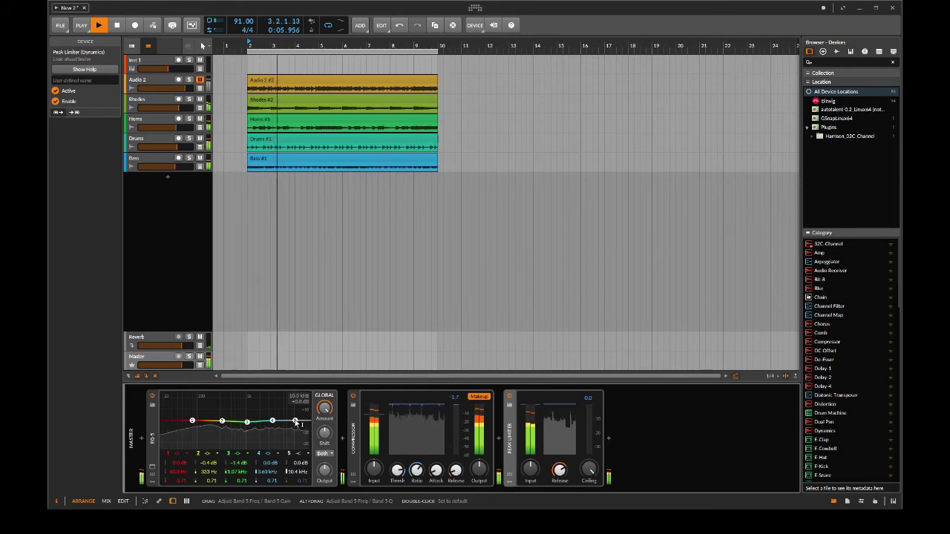
pyautogui.moveTo(297, 423); pyautogui.dragTo(302, 417)
pyautogui.press('space')
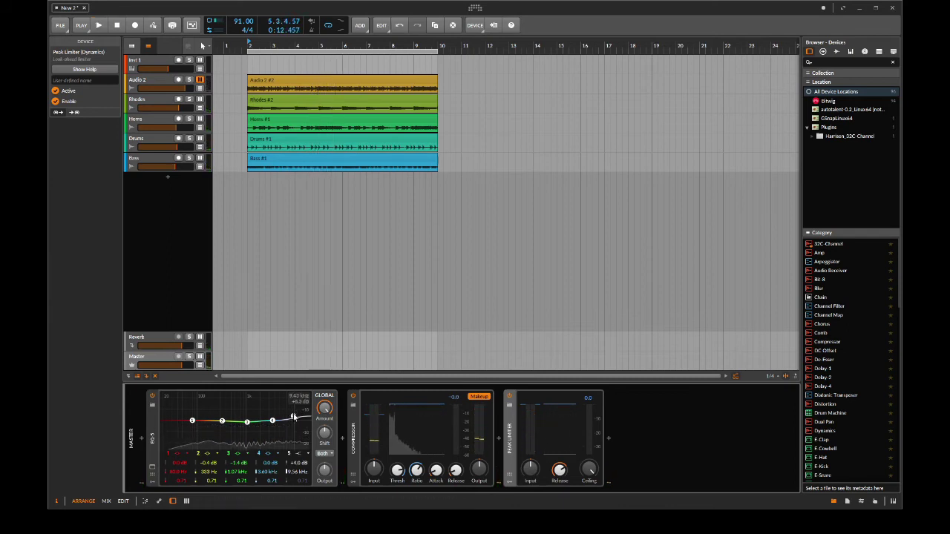
pyautogui.click(248, 421)
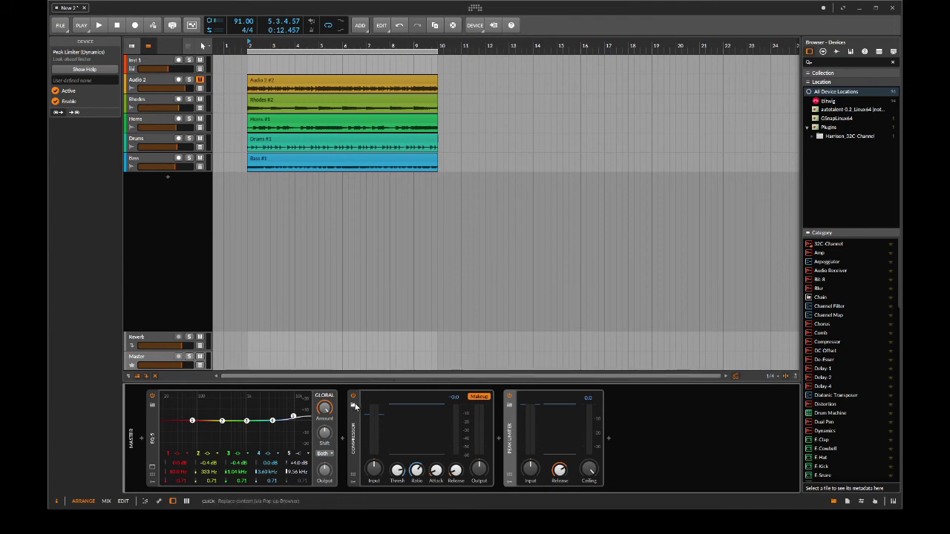
# Tweak the master Compressor's attack and release, auditioning the compression over repeated playback
pyautogui.press('space')
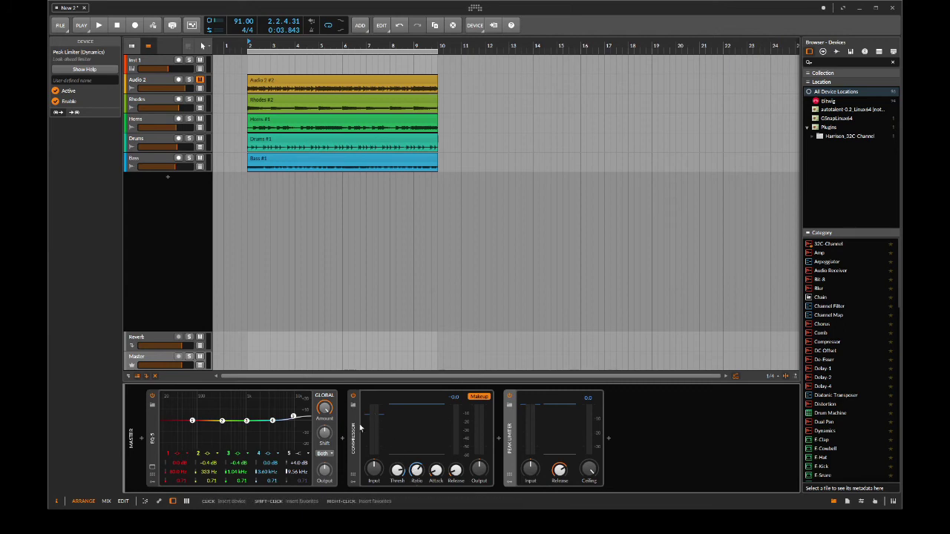
pyautogui.click(436, 470)
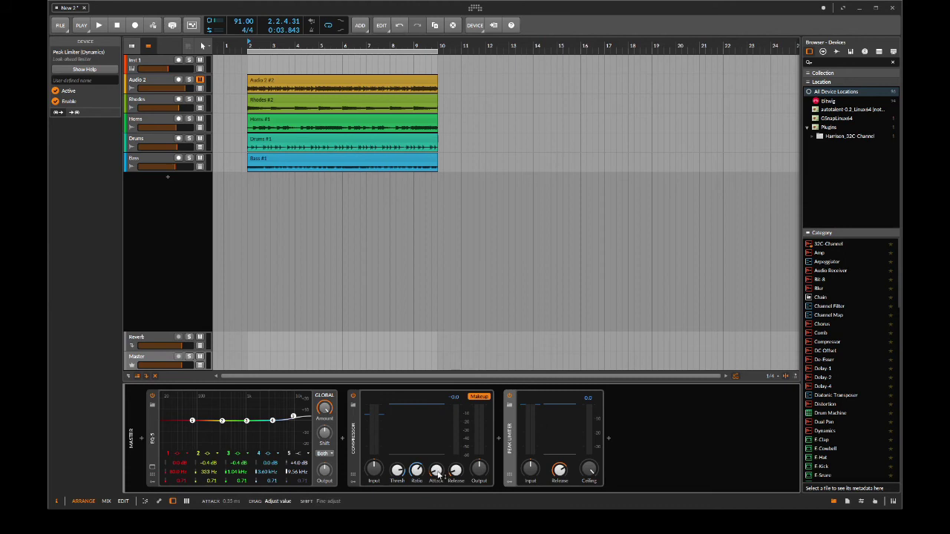
pyautogui.moveTo(456, 470); pyautogui.dragTo(456, 470)
pyautogui.press('space')
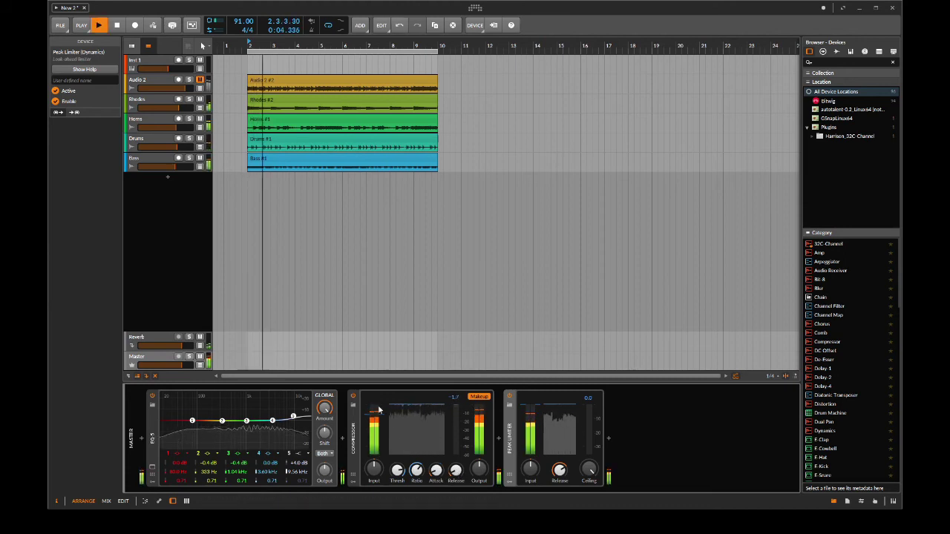
pyautogui.press('space')
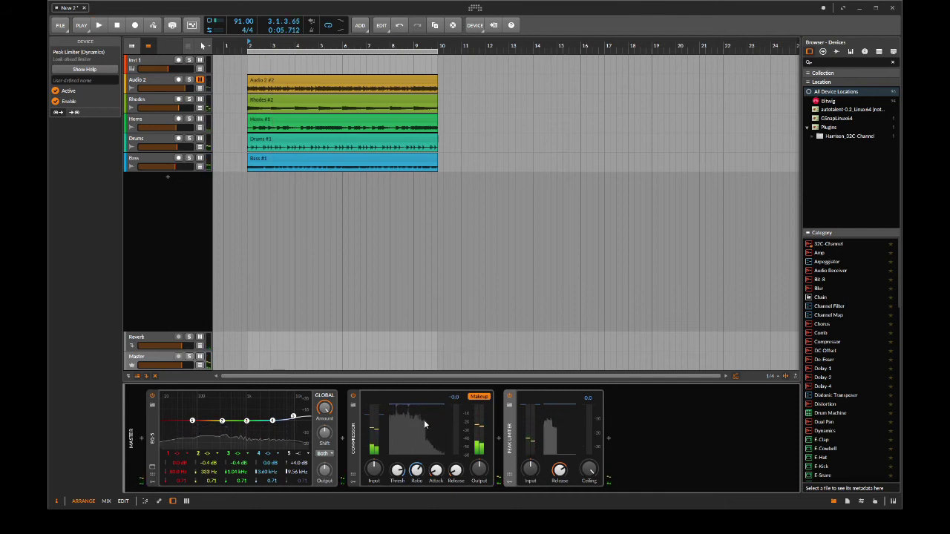
pyautogui.press('space')
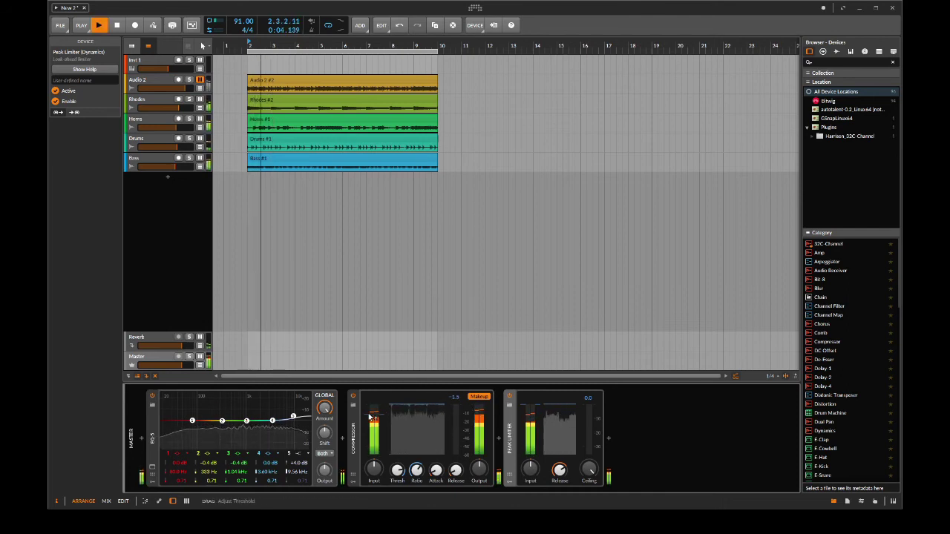
pyautogui.press('space')
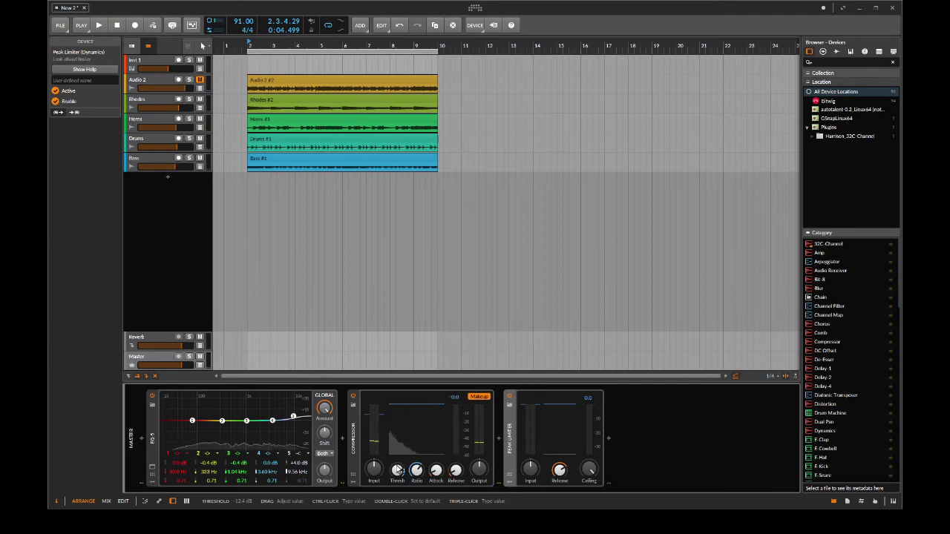
pyautogui.press('space')
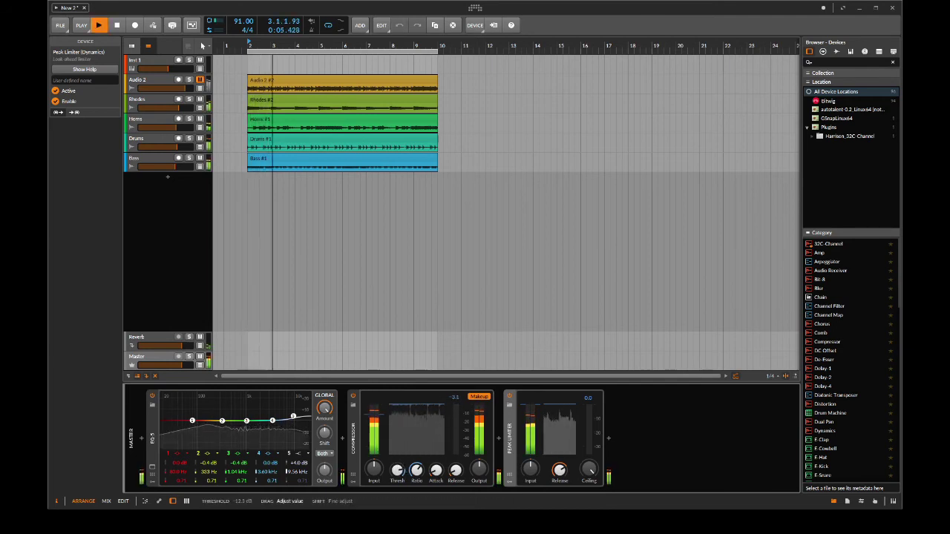
pyautogui.press('space')
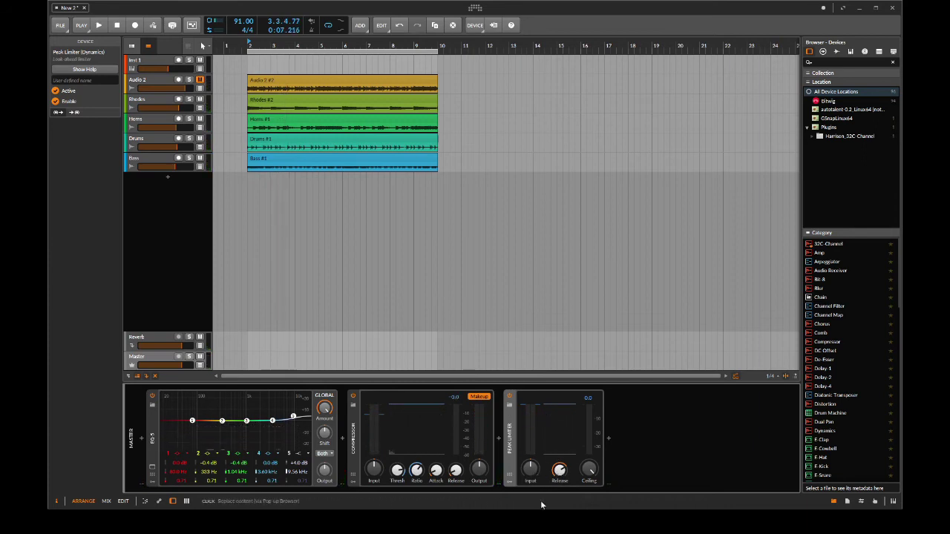
# Set the master Peak Limiter's input gain to +5.4 dB, auditioning with repeated playback
pyautogui.press('space')
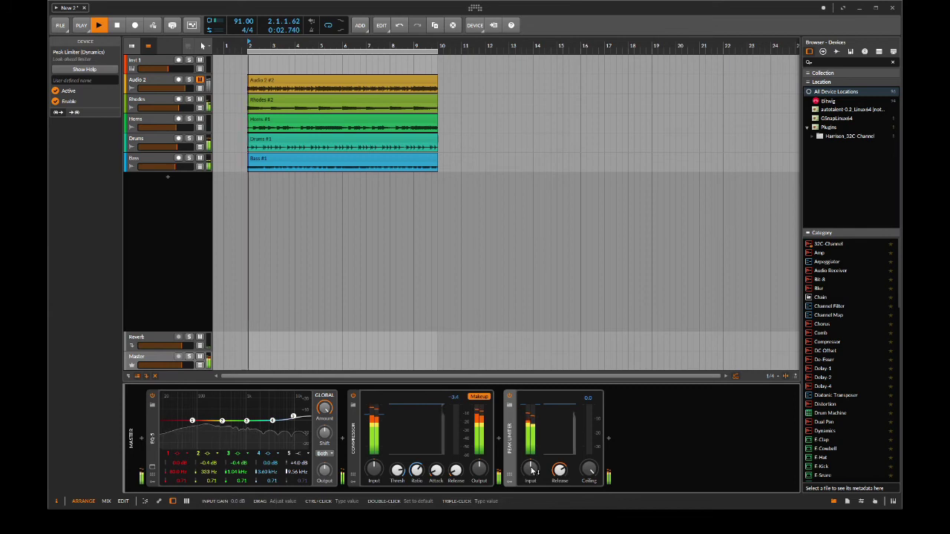
pyautogui.moveTo(531, 470); pyautogui.dragTo(532, 462)
pyautogui.press('space')
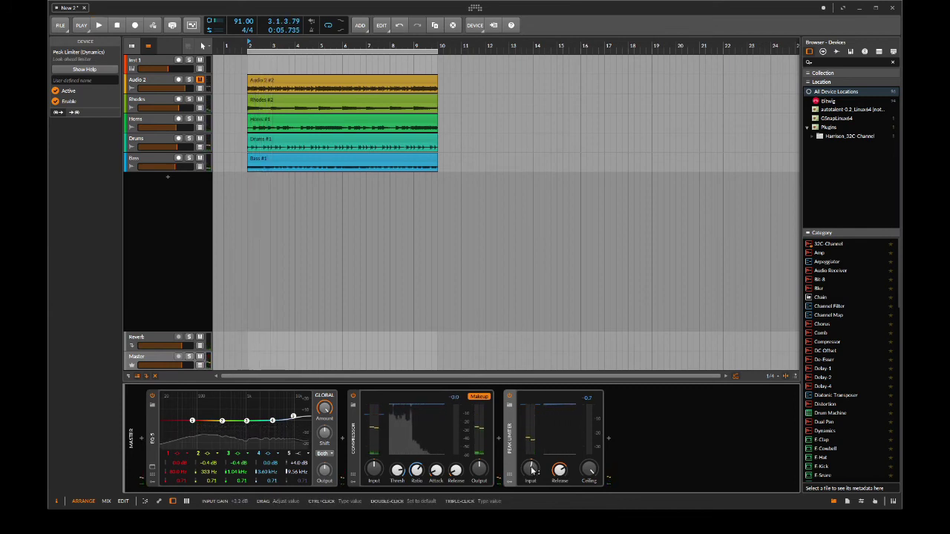
pyautogui.press('space')
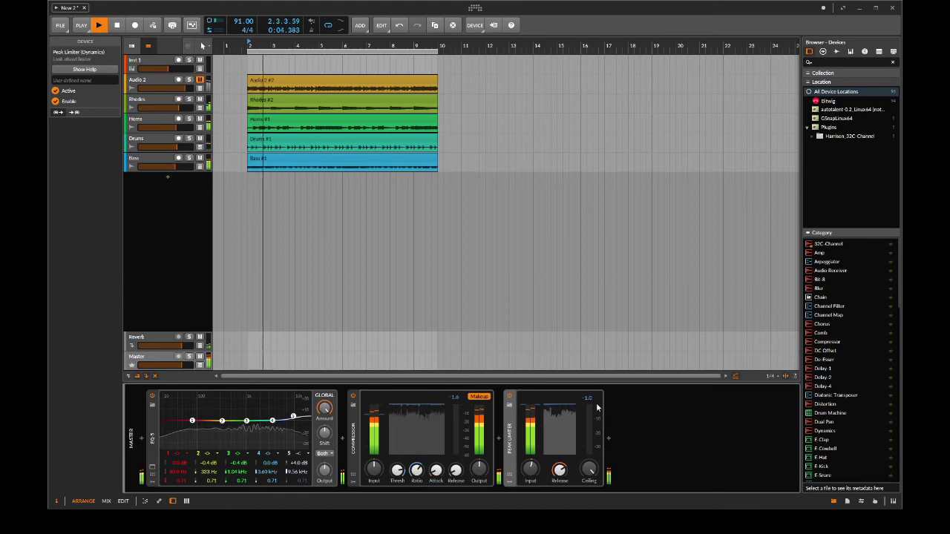
pyautogui.press('space')
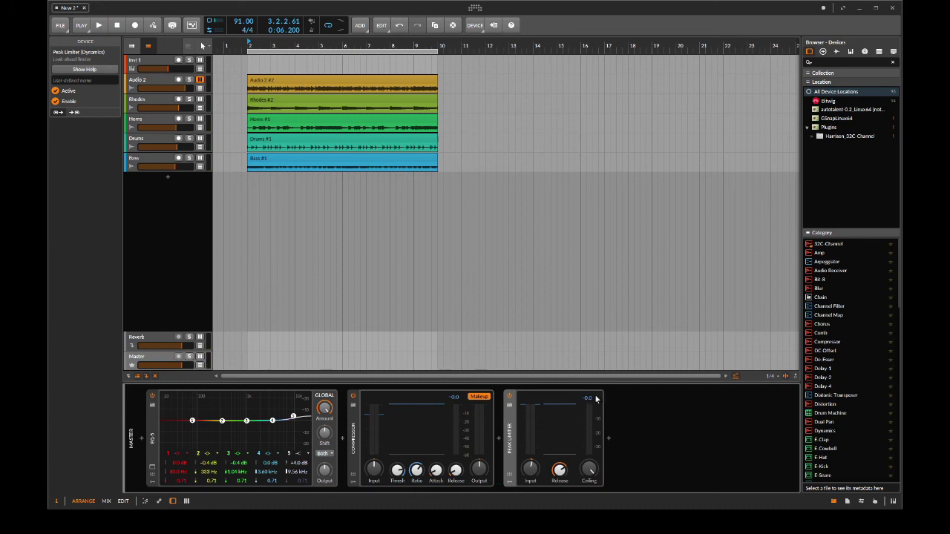
pyautogui.press('space')
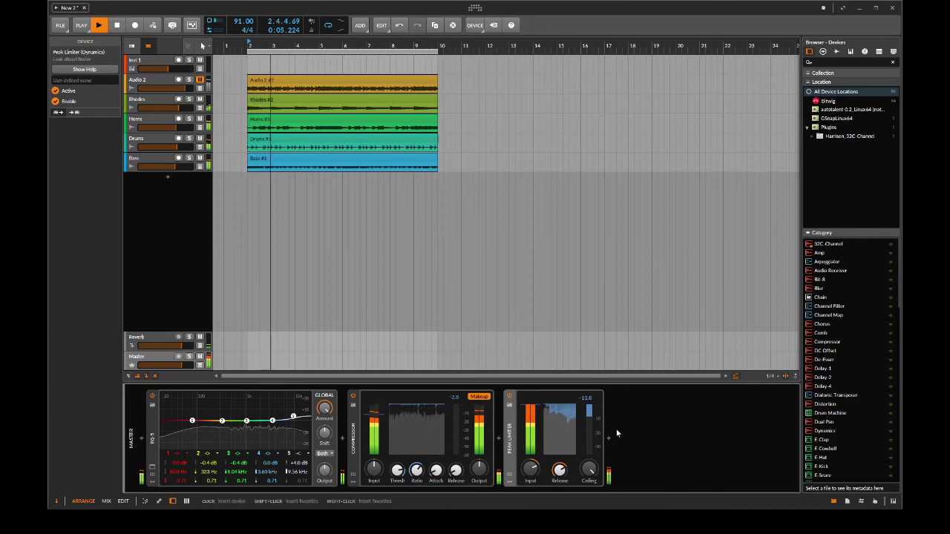
pyautogui.press('space')
pyautogui.press('space')
pyautogui.moveTo(529, 470); pyautogui.dragTo(560, 481)
pyautogui.press('space')
pyautogui.press('space')
pyautogui.press('space')
pyautogui.press('space')
pyautogui.press('space')
# Lengthen the Peak Limiter release to 237 ms and stop playback
pyautogui.press('space')
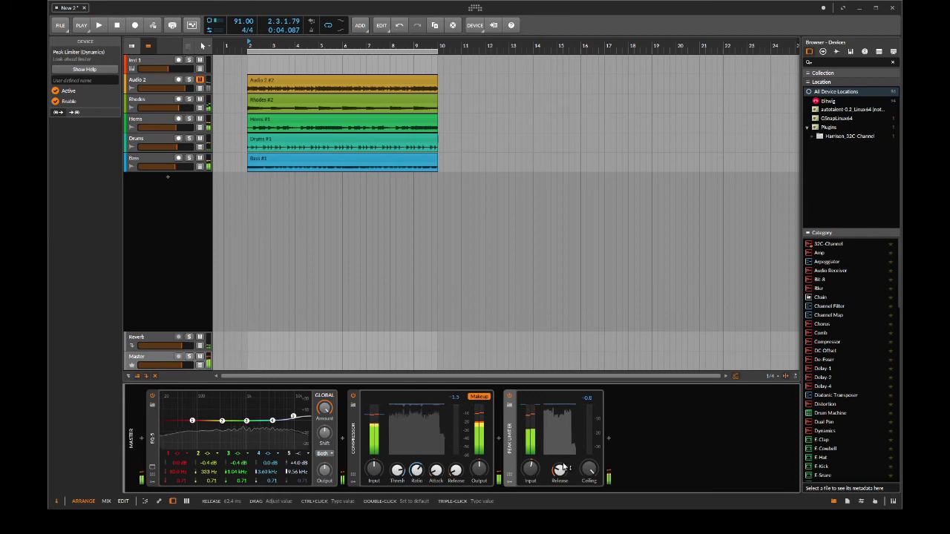
pyautogui.press('space')
pyautogui.moveTo(560, 469); pyautogui.dragTo(562, 461)
pyautogui.press('space')
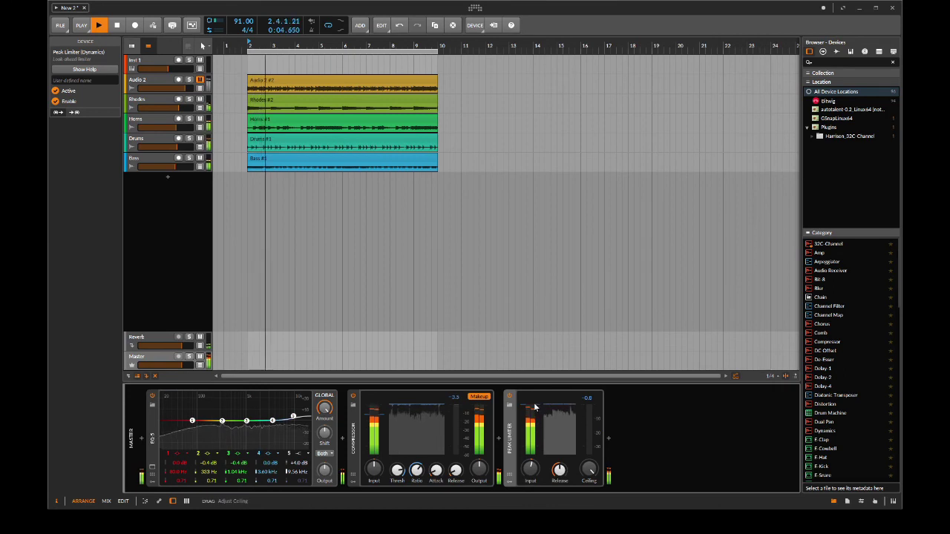
pyautogui.press('space')
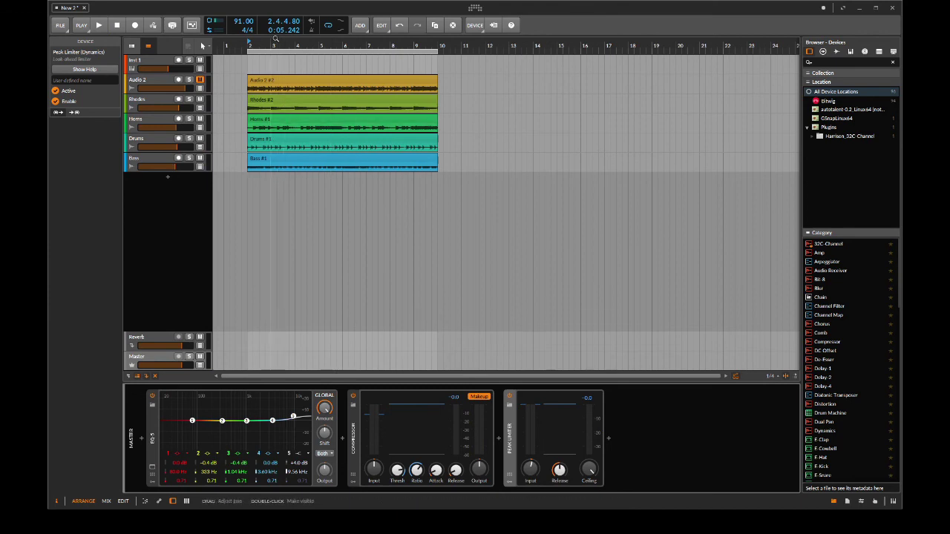
# Move the play position to bar 2 and open the Export Audio dialog from the File menu
pyautogui.click(249, 62)
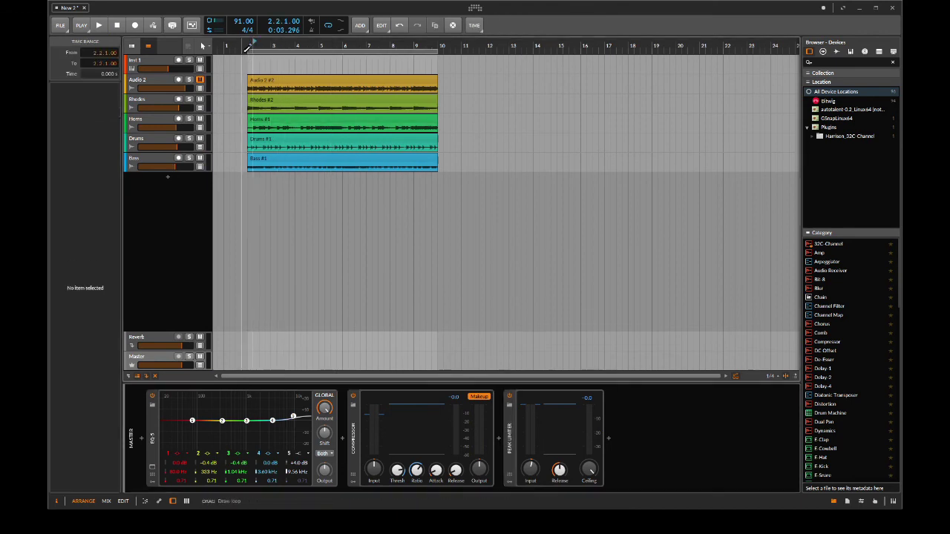
pyautogui.click(64, 26)
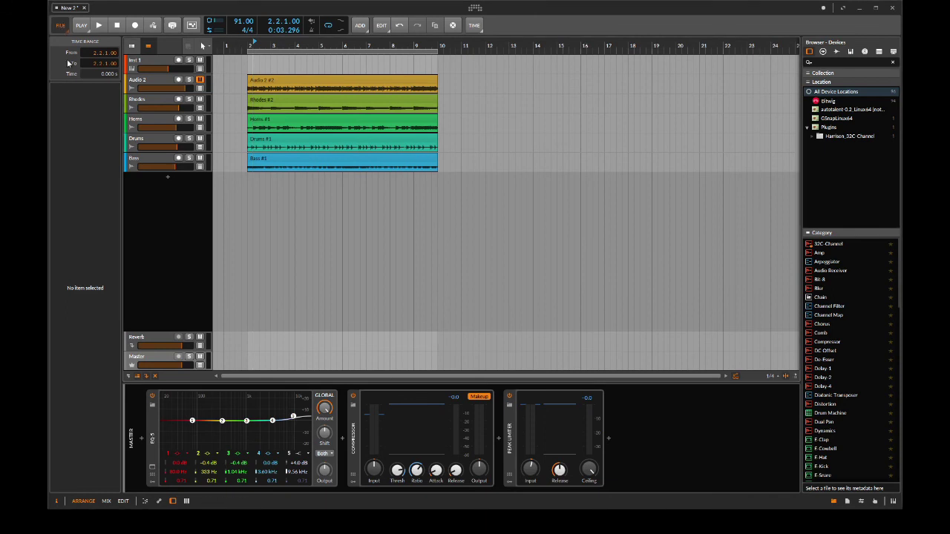
pyautogui.click(77, 144)
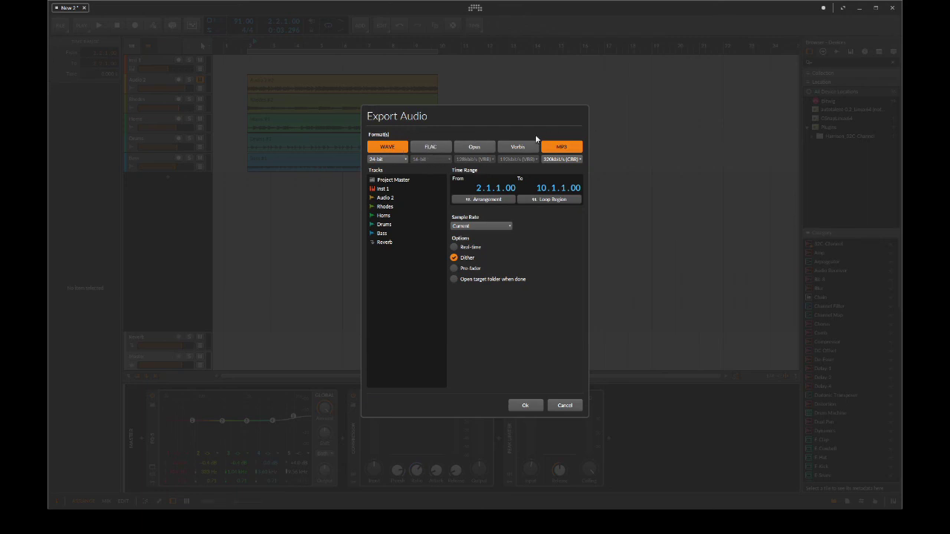
# Untick WAVE so only MP3 is selected, and accept the export settings
pyautogui.click(406, 149)
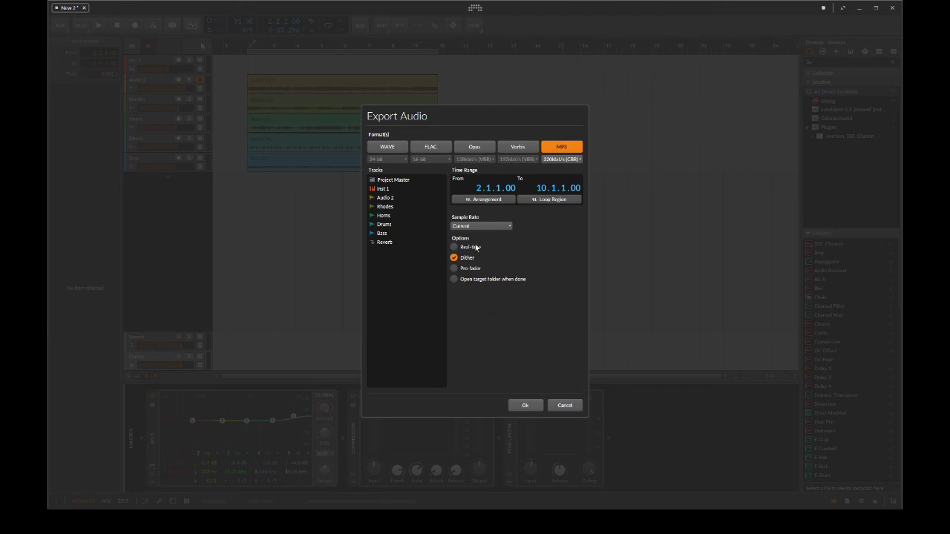
pyautogui.click(527, 407)
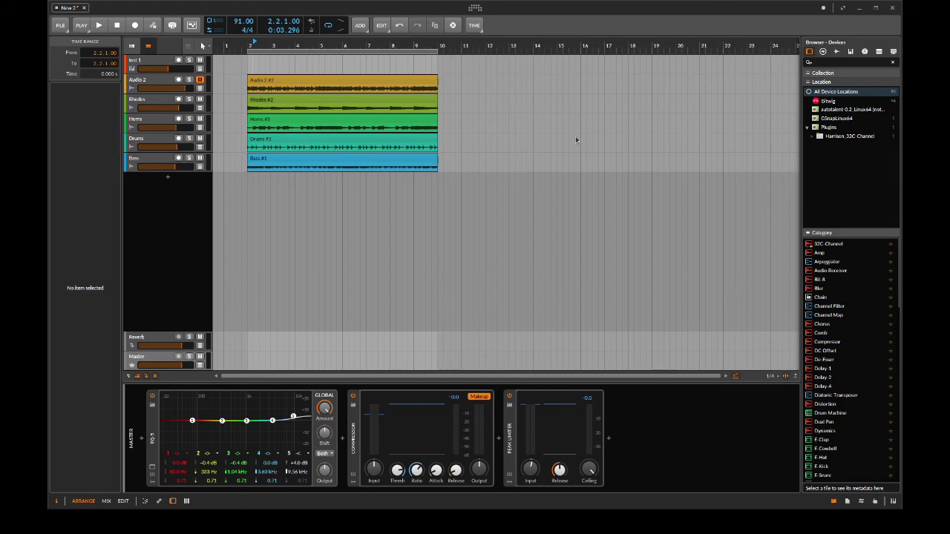
# Confirm the save location to start rendering the mix to MP3
pyautogui.click(707, 380)
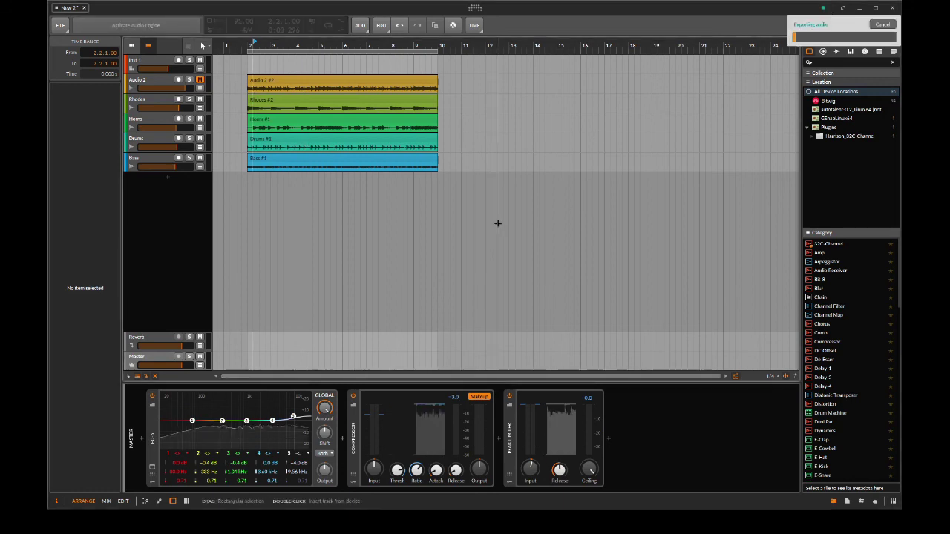